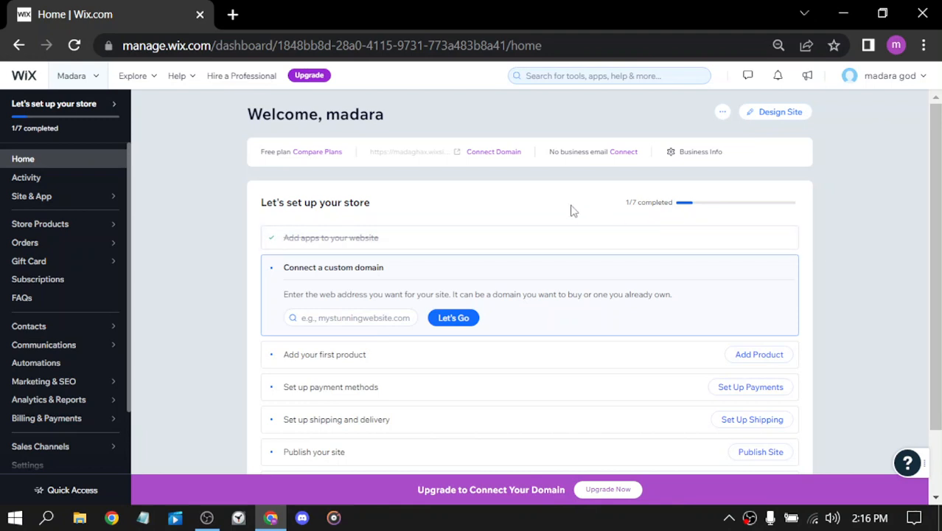
click(95, 80)
click(95, 79)
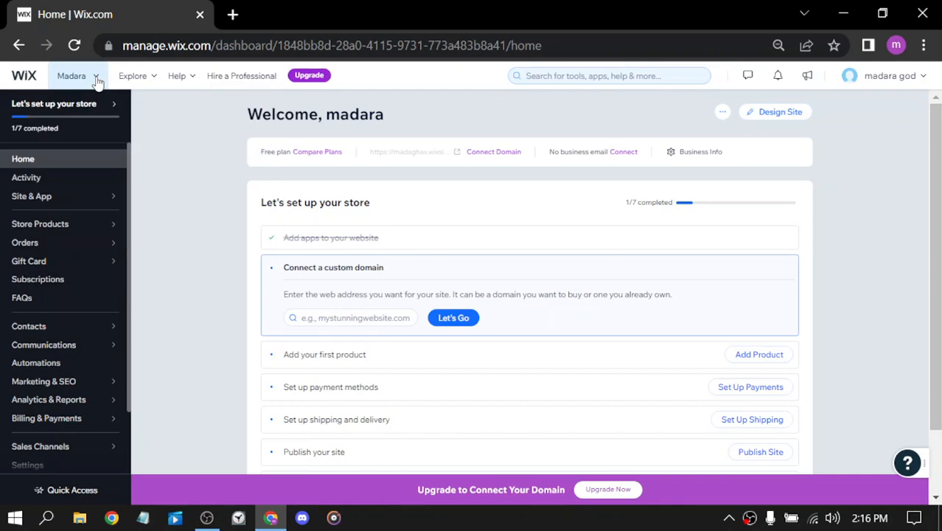
click(95, 79)
click(95, 80)
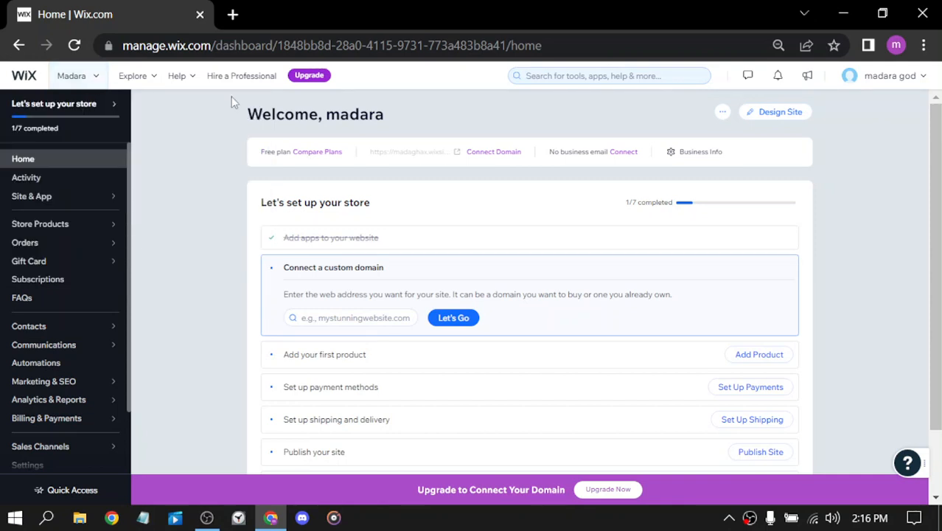
- Start creating a new site from the dashboard and set its website type to Graphic Designer
click(722, 111)
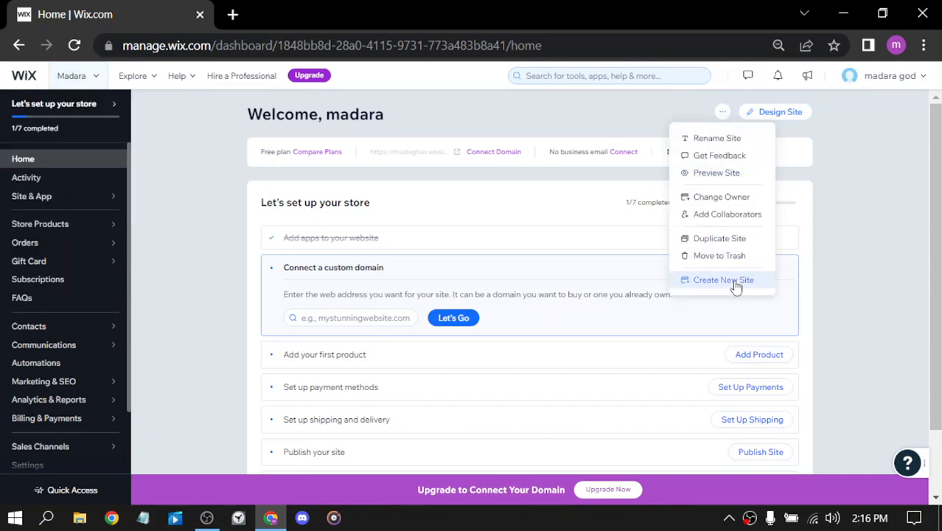
click(723, 280)
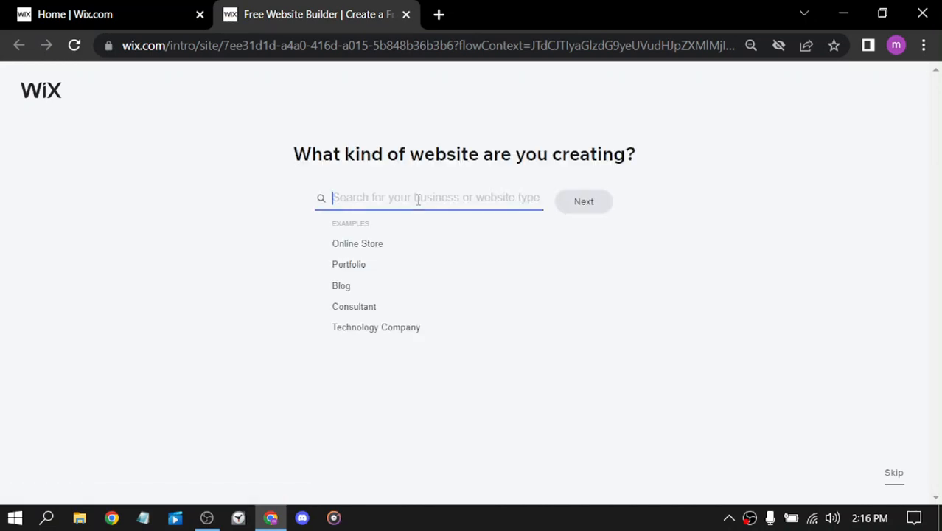
drag(286, 152, 658, 143)
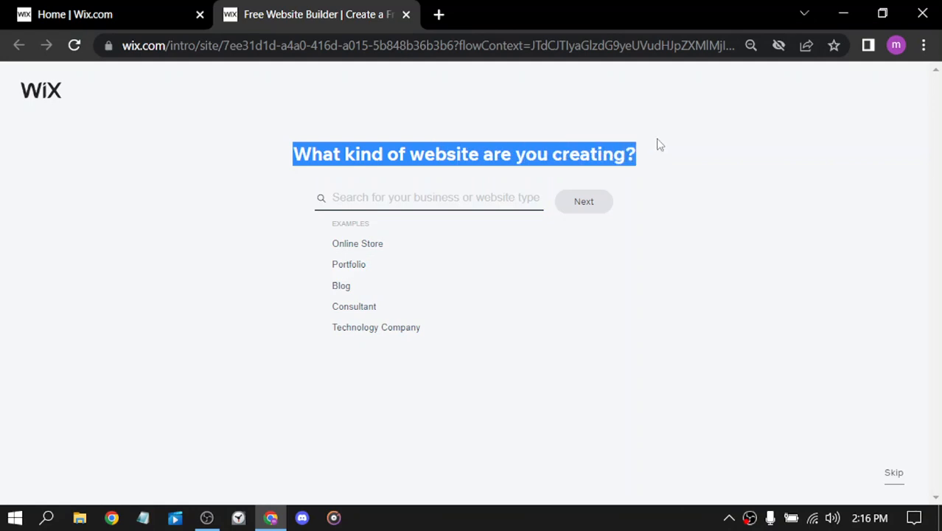
click(656, 144)
click(437, 197)
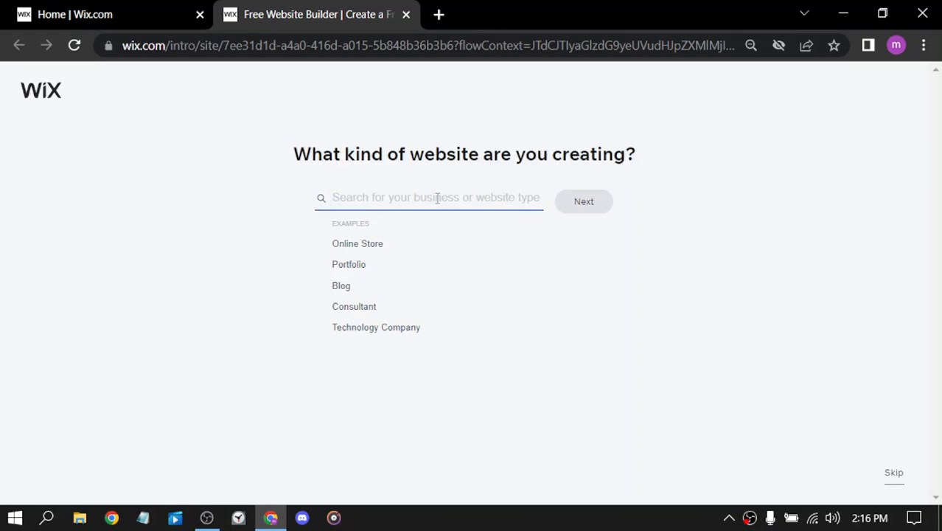
text(gra)
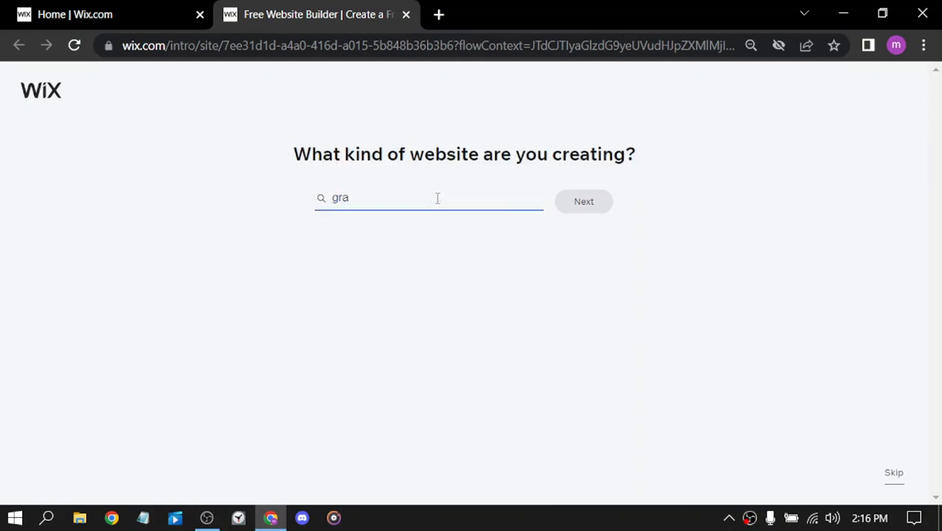
text(p)
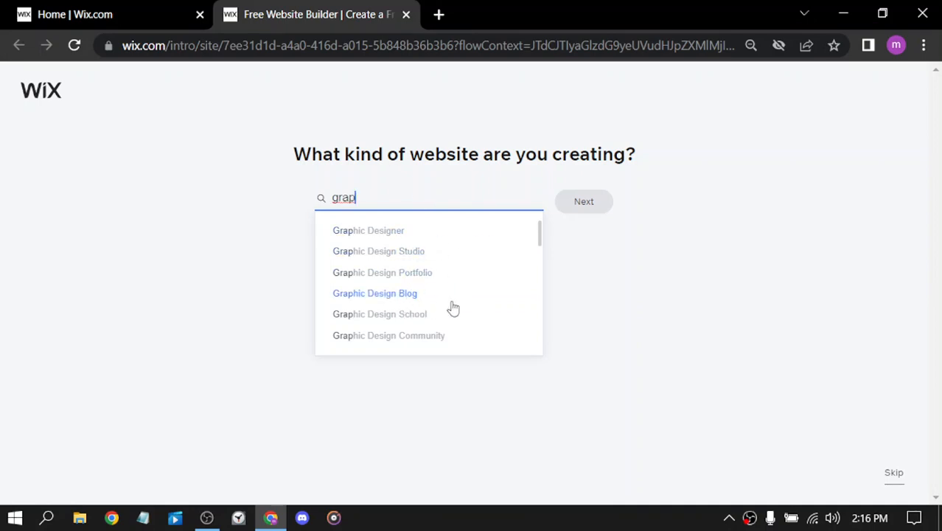
click(378, 230)
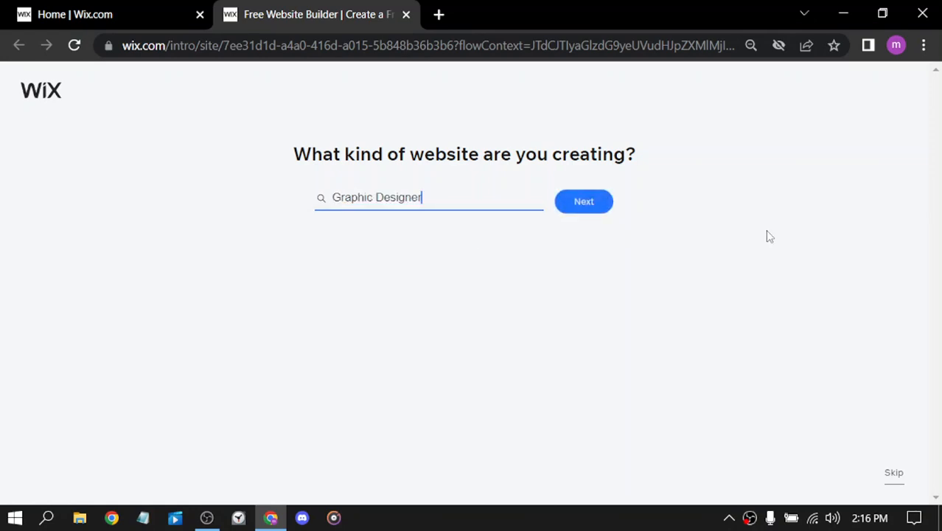
click(593, 207)
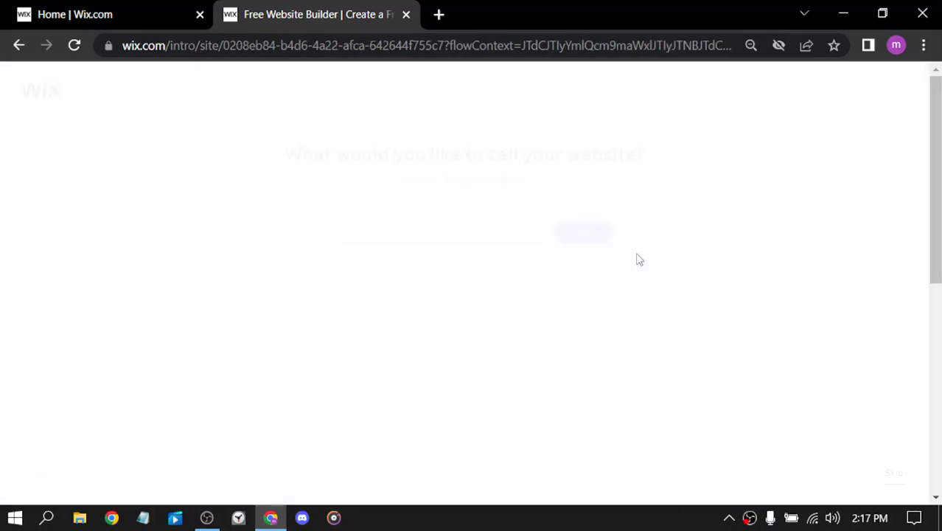
- Name the new website X and continue to the feature selection
drag(282, 148, 692, 155)
click(423, 234)
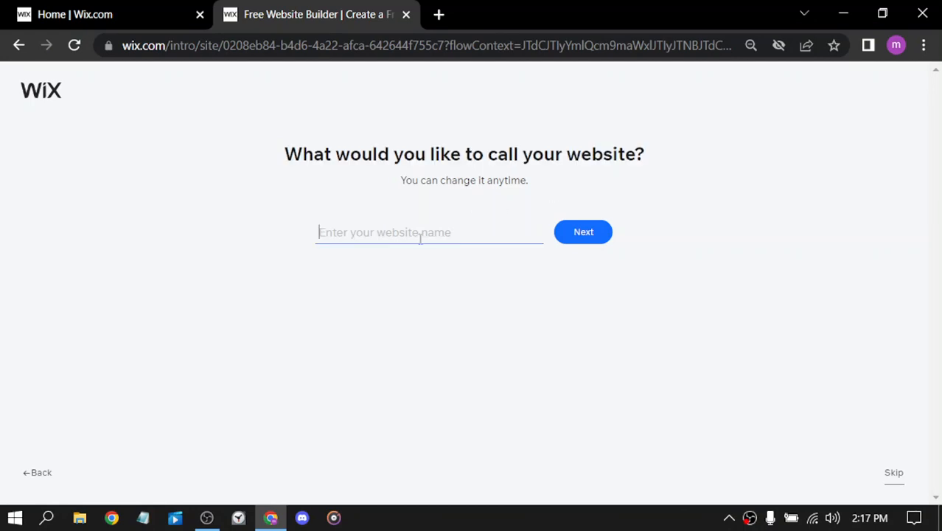
text(x)
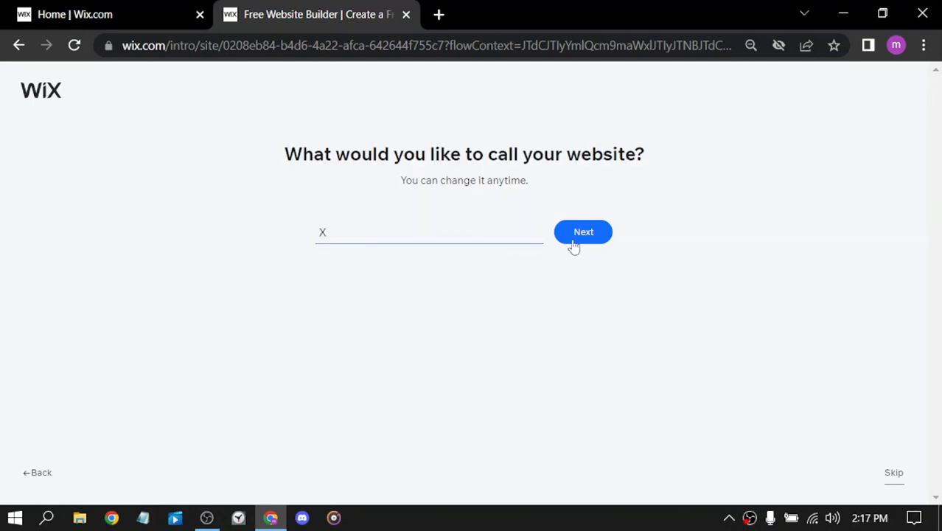
click(604, 235)
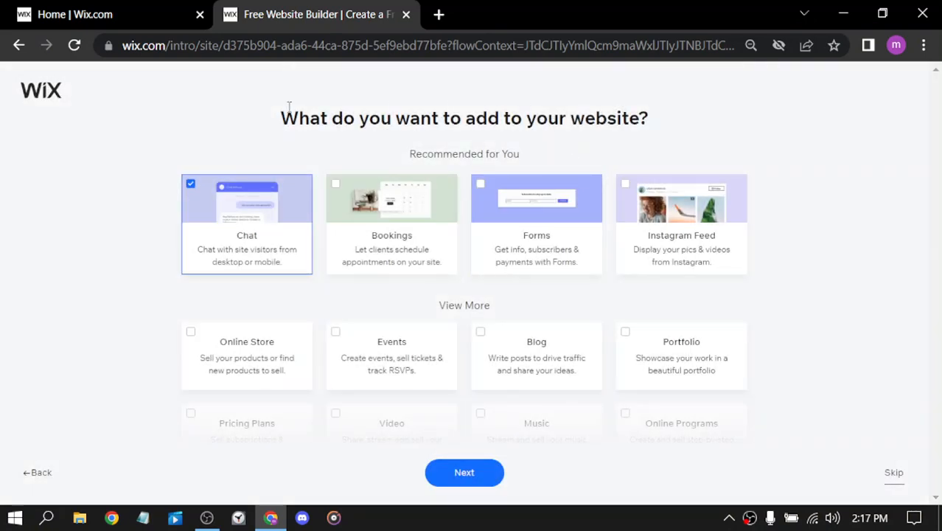
- Add Instagram Feed alongside Chat as the website's features and confirm the selection
drag(289, 107, 664, 116)
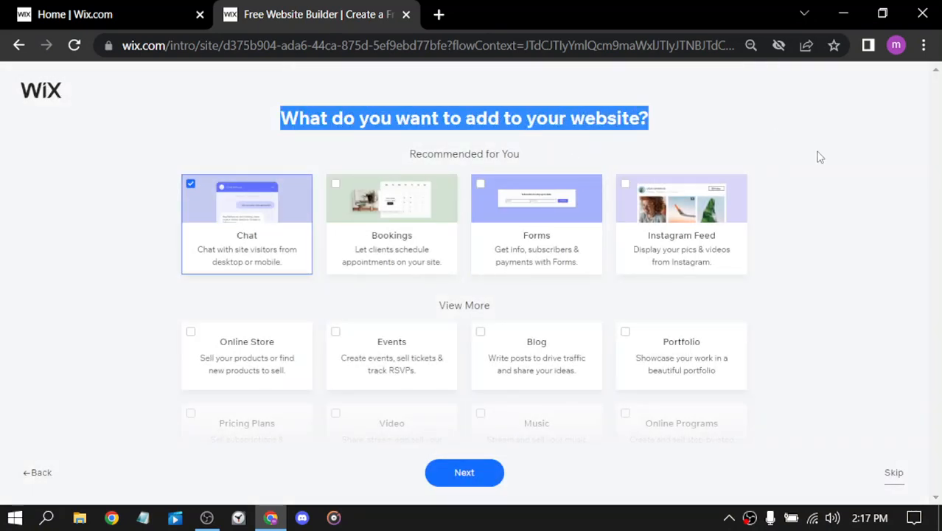
click(775, 156)
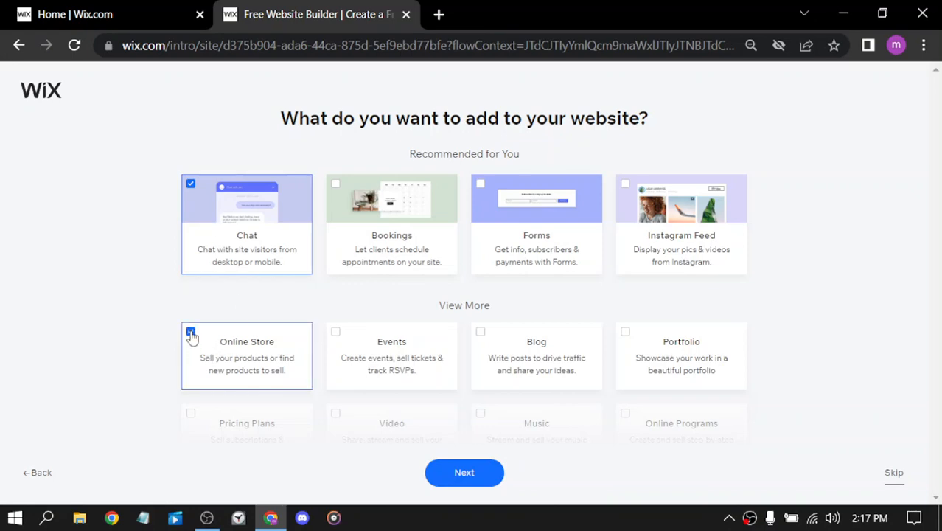
scroll(793, 245, down, 3)
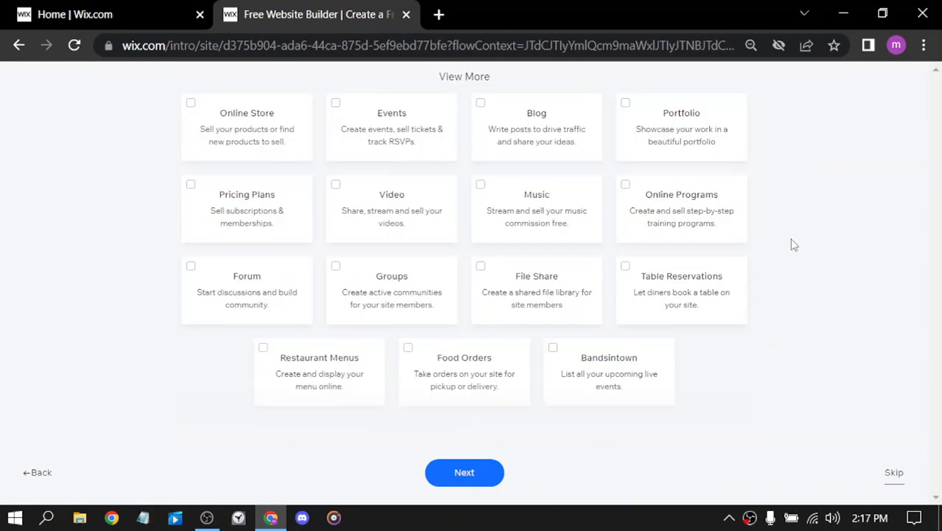
scroll(793, 245, up, 1)
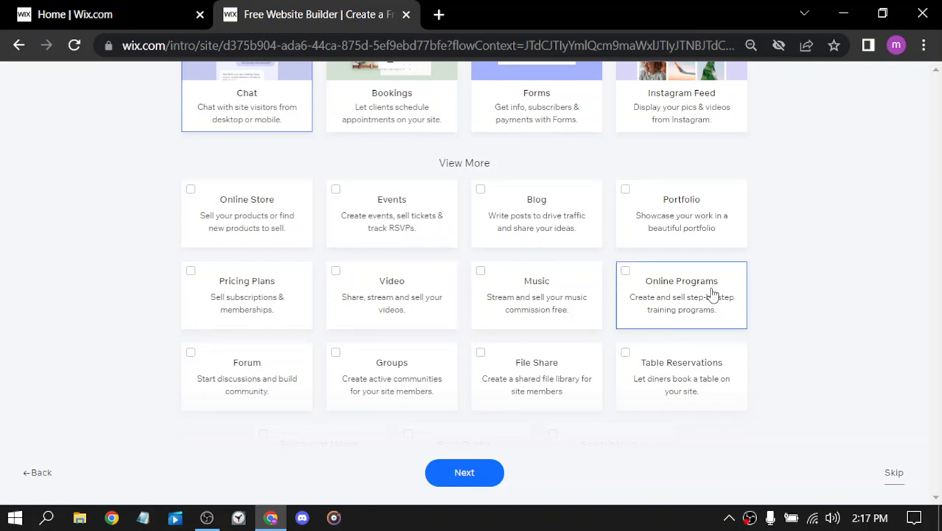
scroll(784, 247, up, 2)
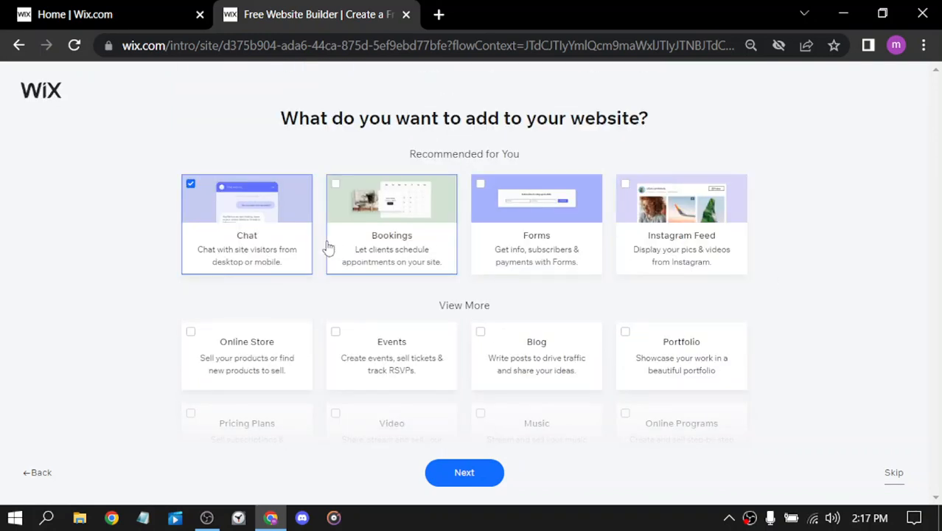
click(663, 241)
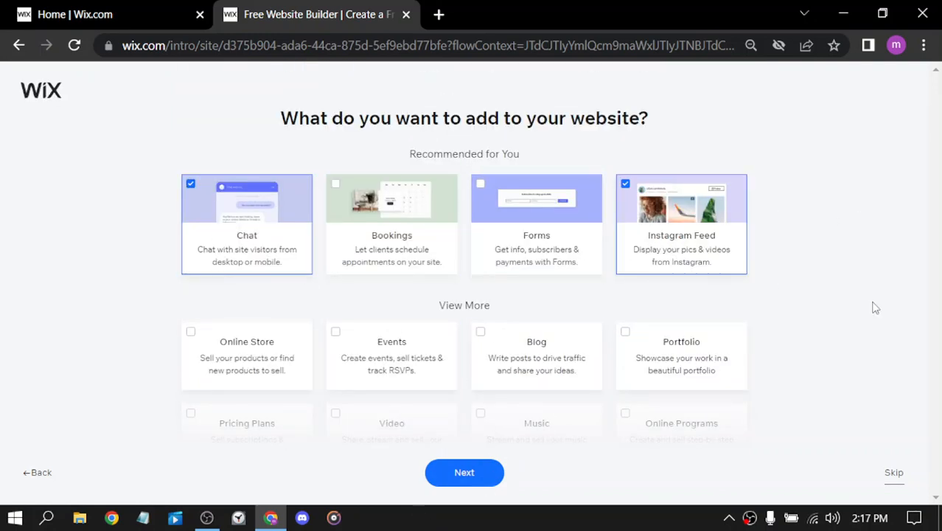
click(458, 471)
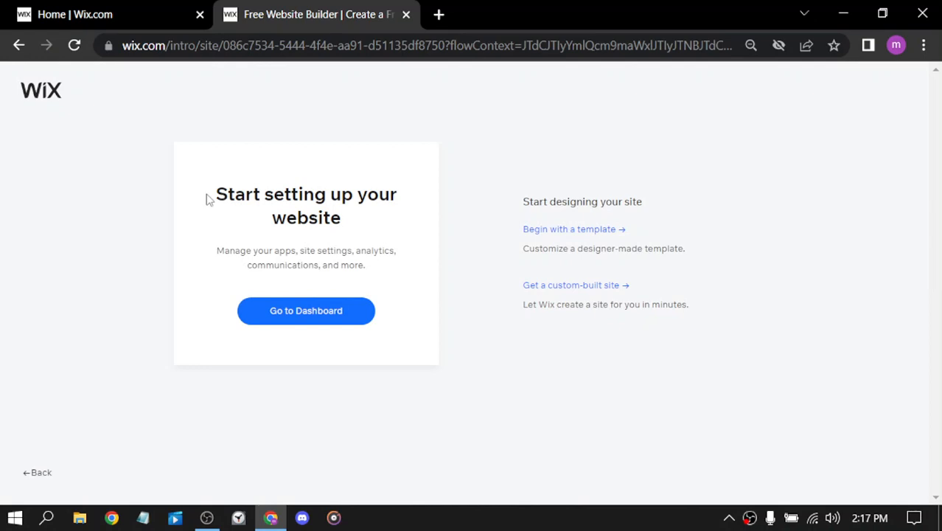
- Choose to get a custom-built site instead of going to the dashboard or beginning with a template
drag(209, 199, 418, 221)
click(418, 226)
drag(526, 198, 667, 203)
click(667, 204)
drag(520, 315, 710, 317)
click(710, 317)
click(594, 292)
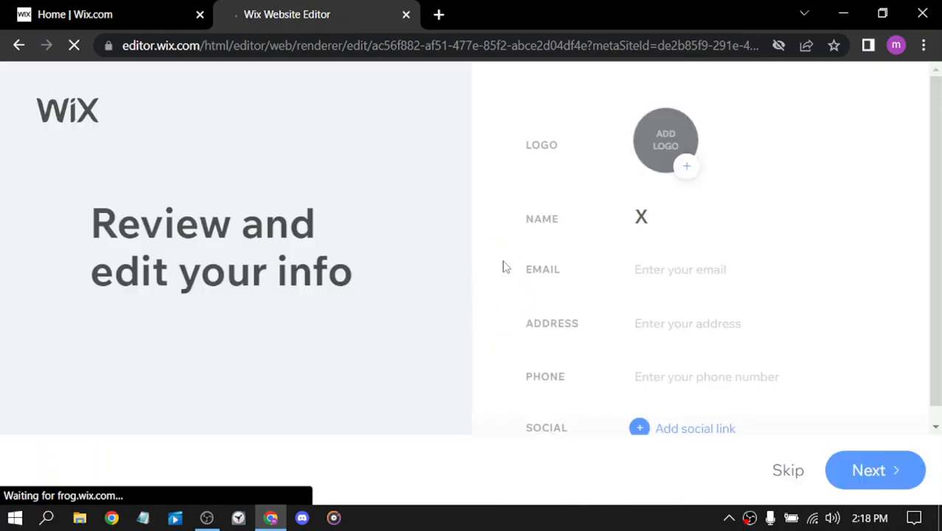
- Fill in the site's contact e-mail, address and phone number, leave the social link blank, and submit the info
click(670, 269)
click(784, 313)
click(696, 312)
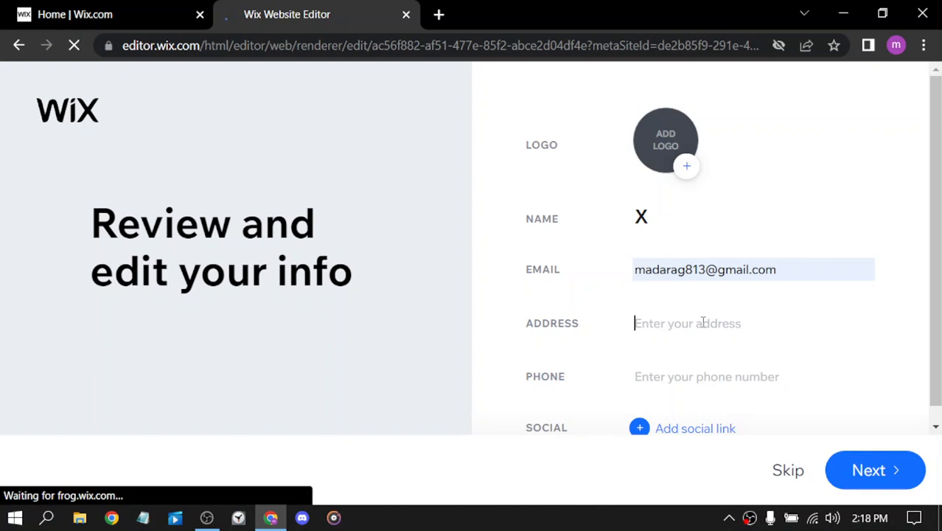
text(xxxxxxxx)
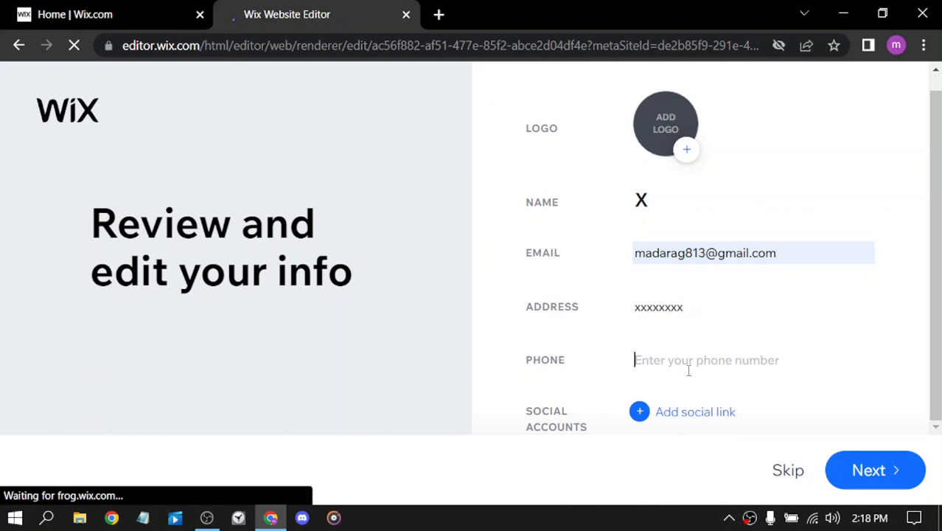
text(000000000)
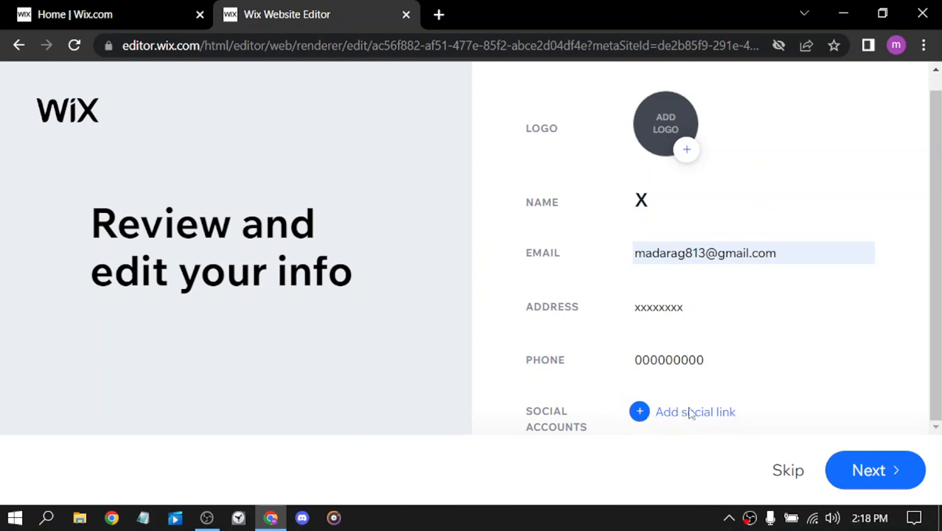
click(667, 413)
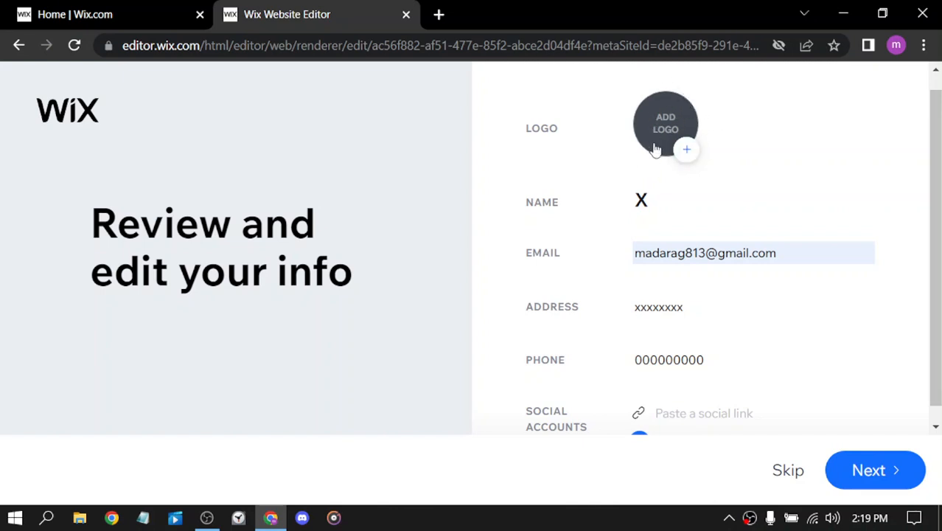
click(874, 470)
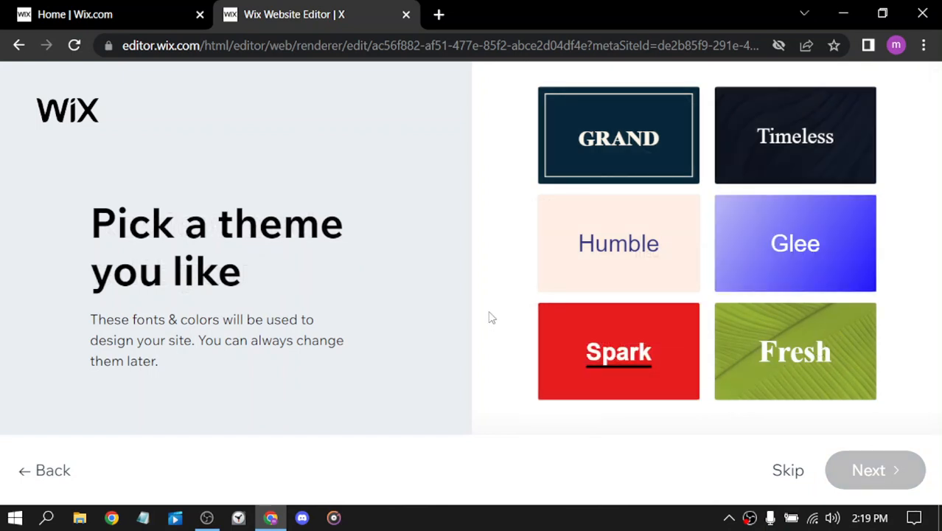
- Pick the Timeless theme and the dark "Welcome to X" homepage design, waiting for the unresponsive pages to load
click(801, 142)
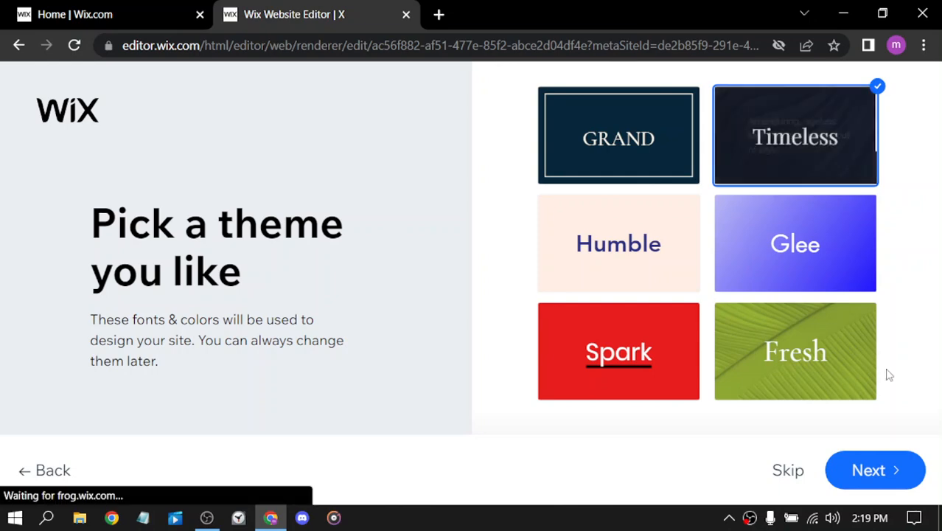
click(877, 472)
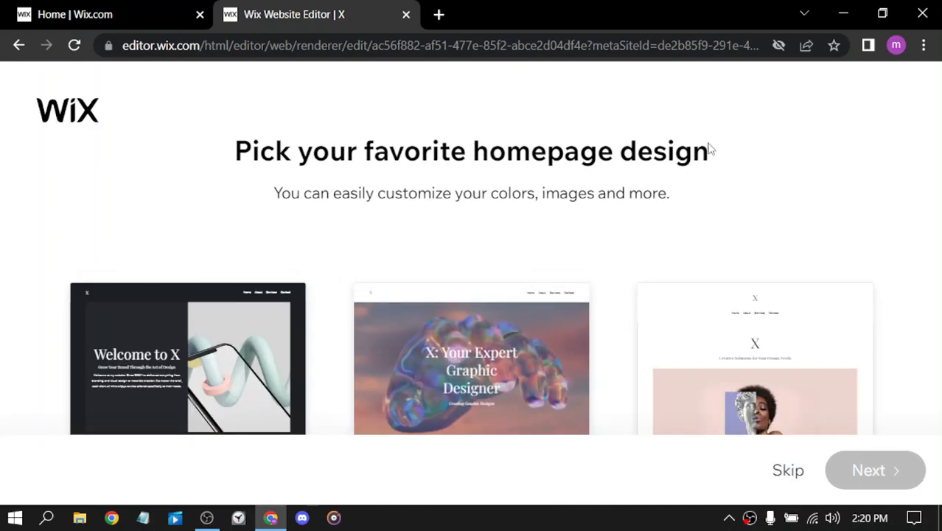
scroll(208, 371, down, 1)
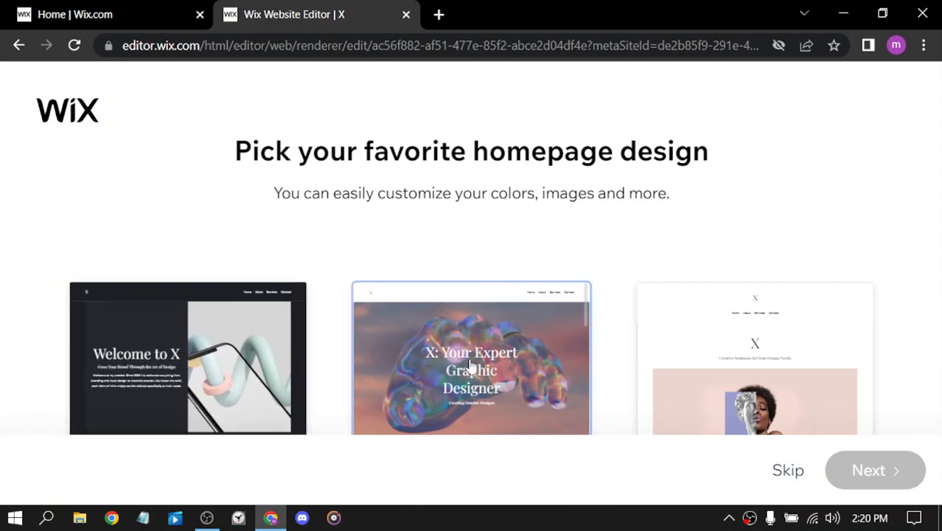
scroll(471, 361, down, 1)
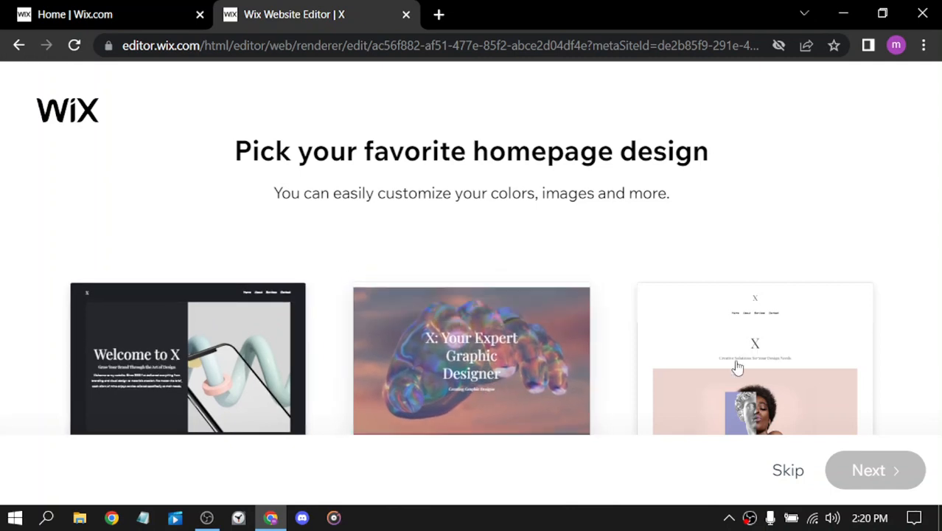
scroll(737, 367, down, 1)
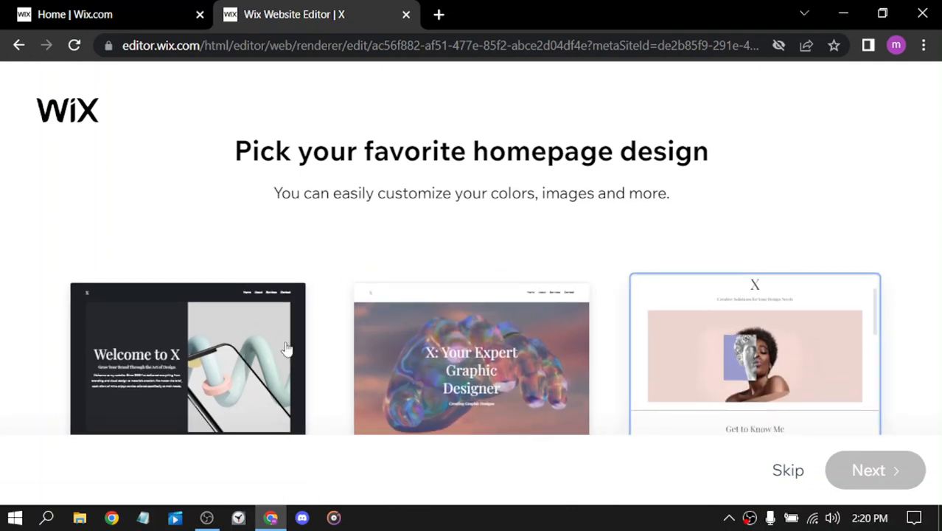
scroll(265, 373, down, 1)
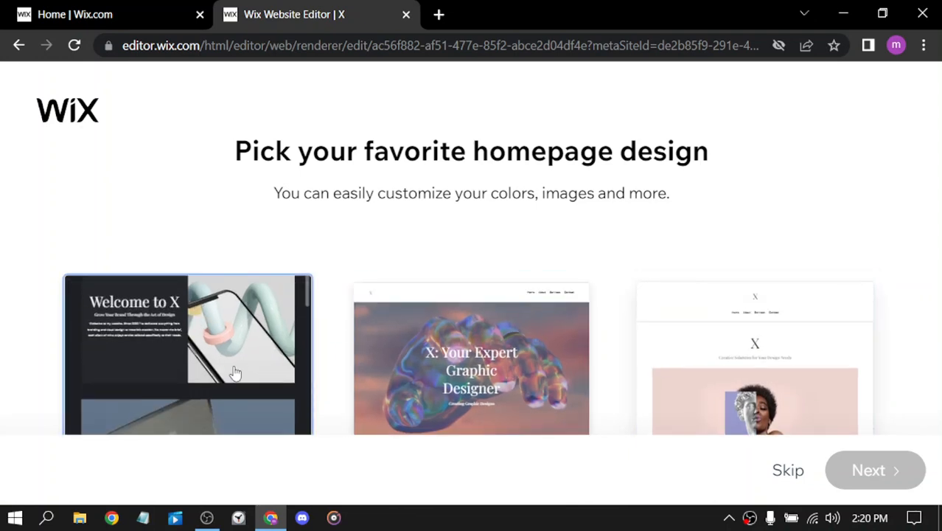
click(177, 321)
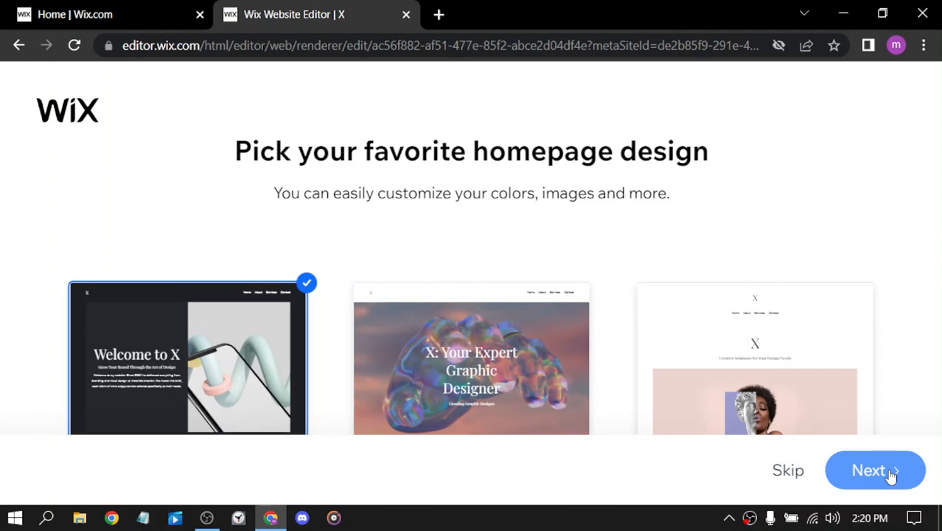
click(891, 475)
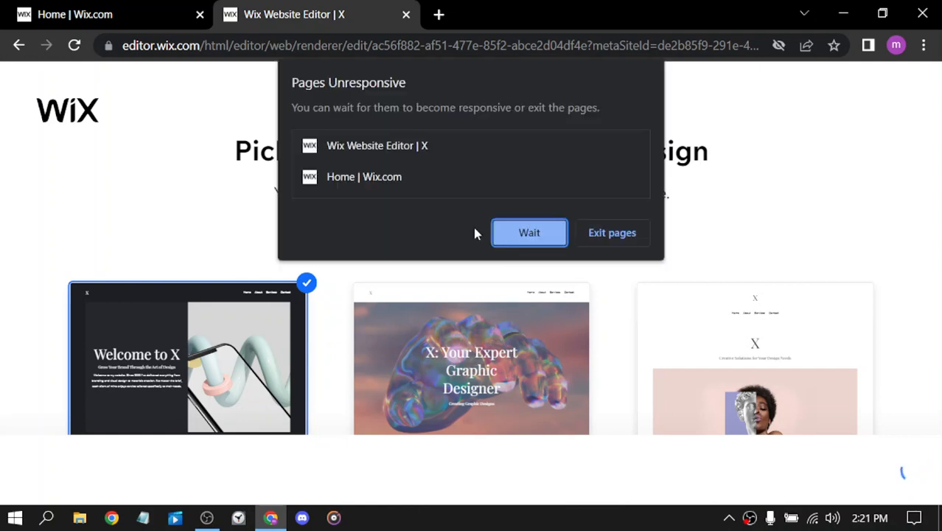
click(513, 231)
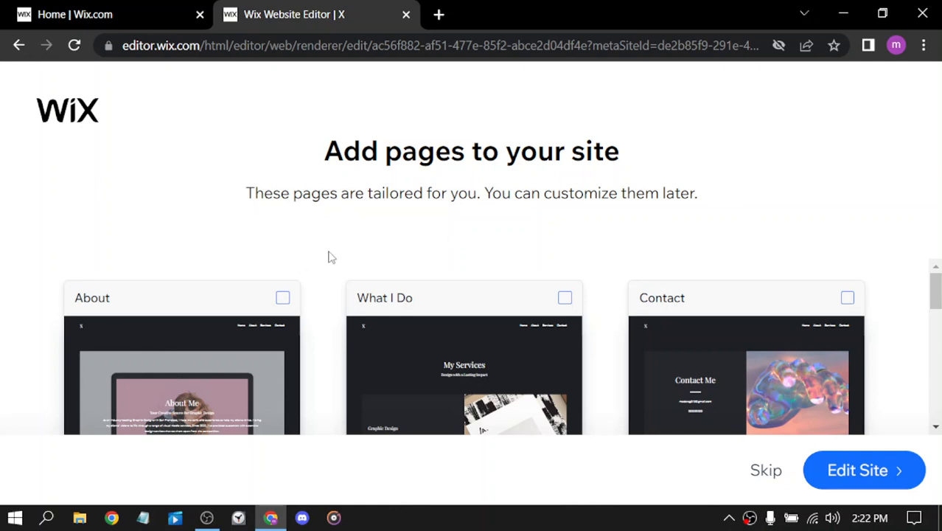
- Add the Contact, What I Do and About pages to the site and open it for editing
click(849, 294)
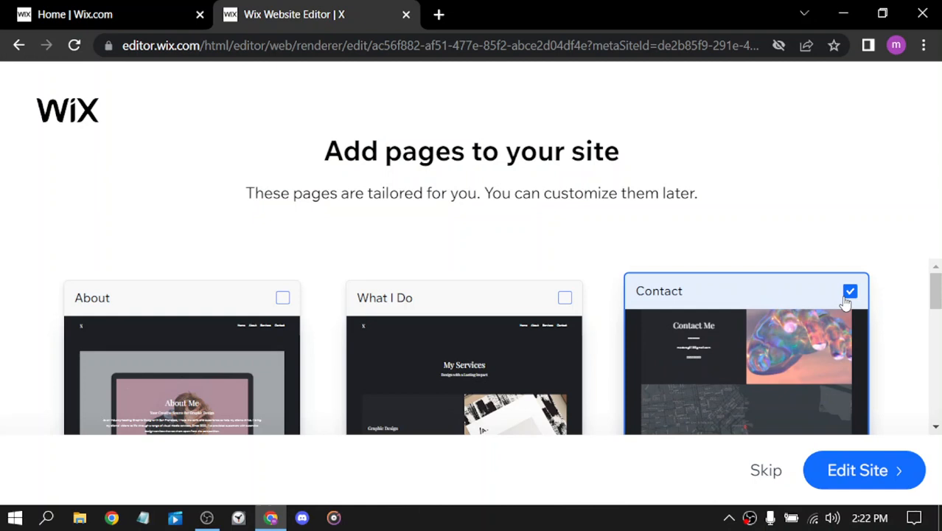
click(566, 297)
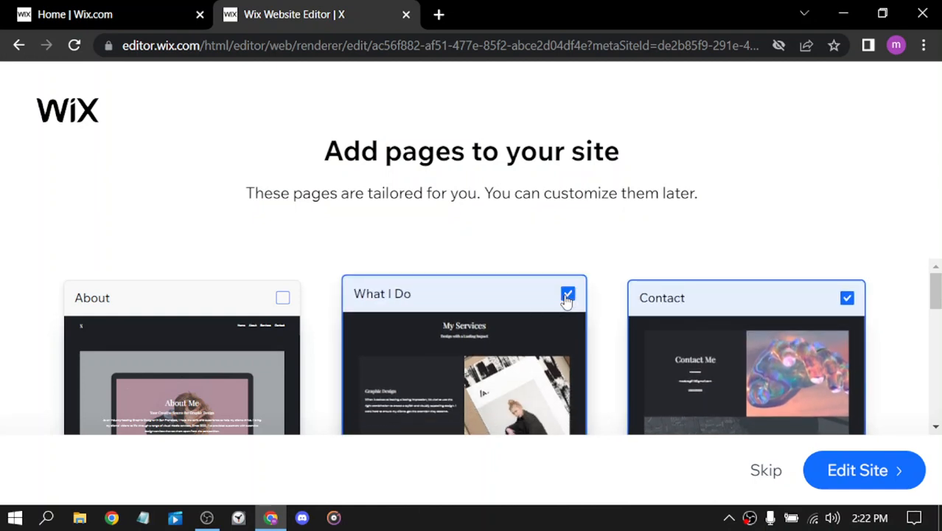
click(282, 299)
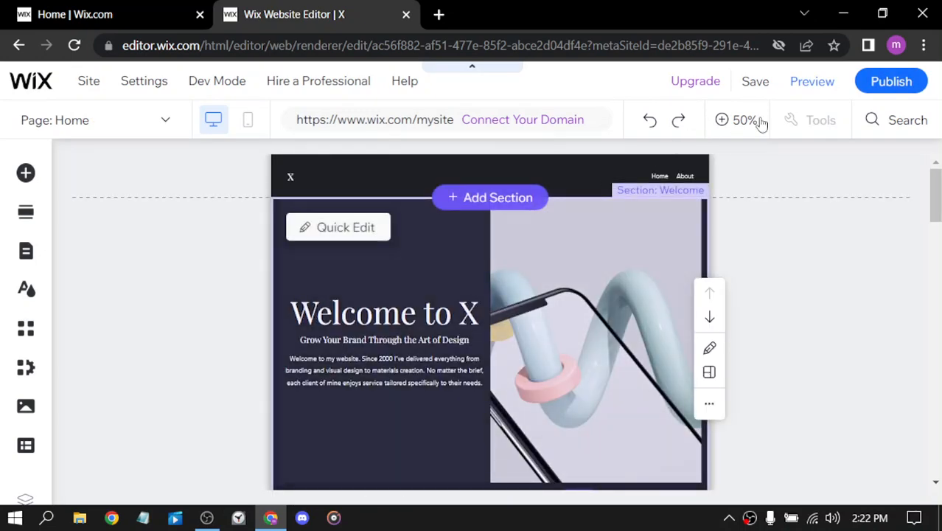
- Examine the homepage's Welcome section and the "A Bit About Me" section, including their text, images and section controls
click(724, 122)
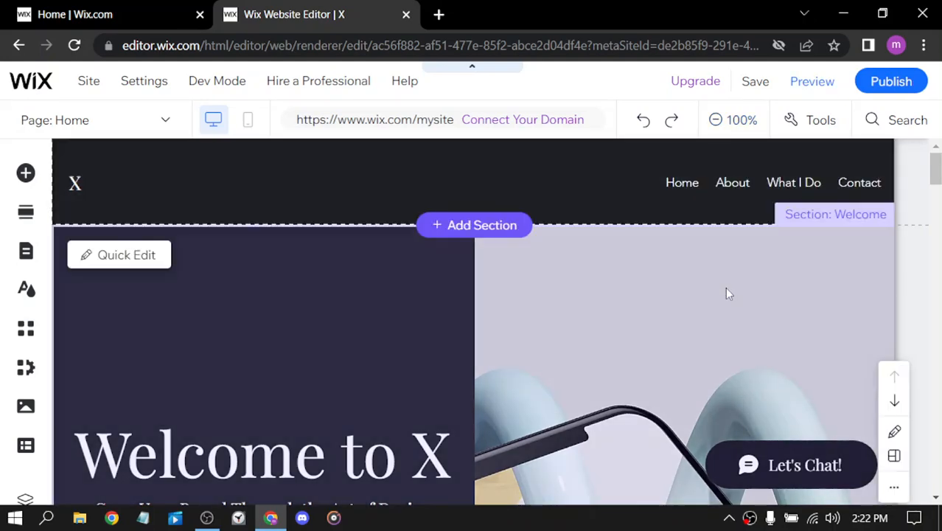
scroll(725, 287, down, 2)
scroll(724, 287, down, 1)
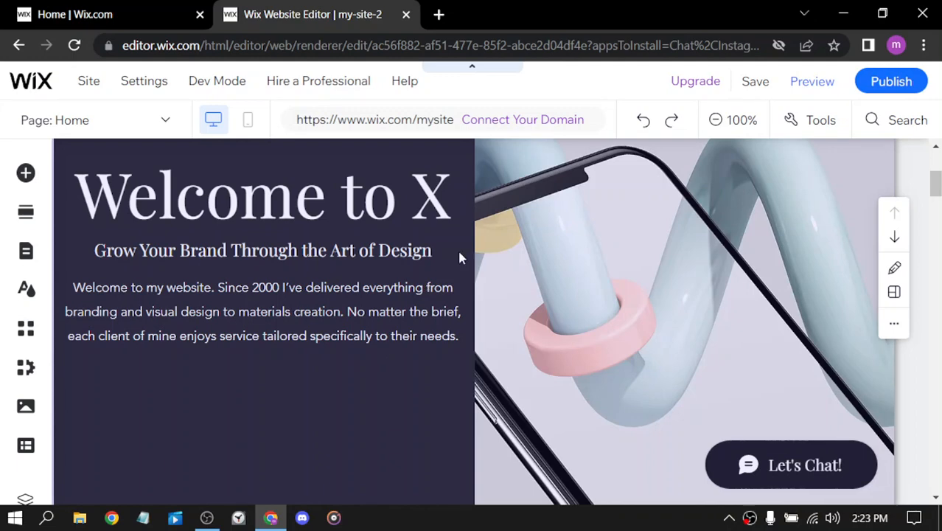
scroll(459, 256, down, 5)
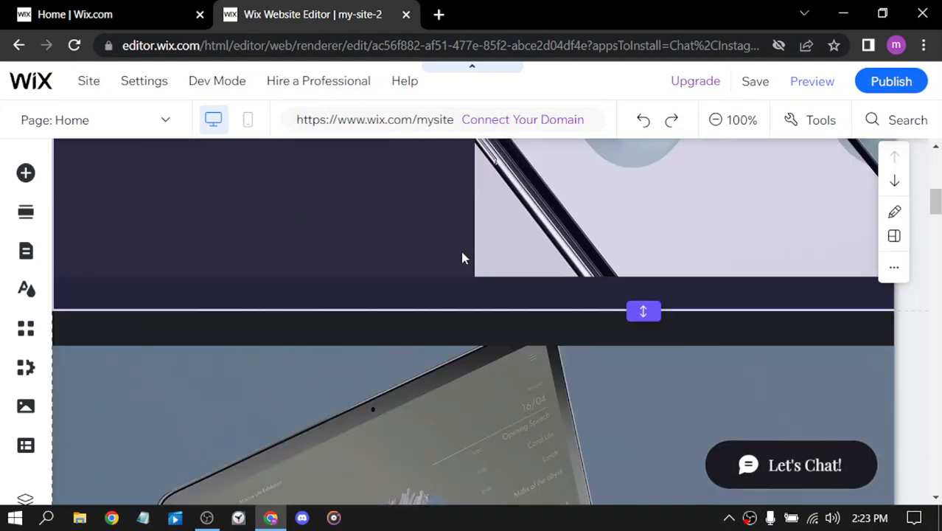
mouse_move(645, 315)
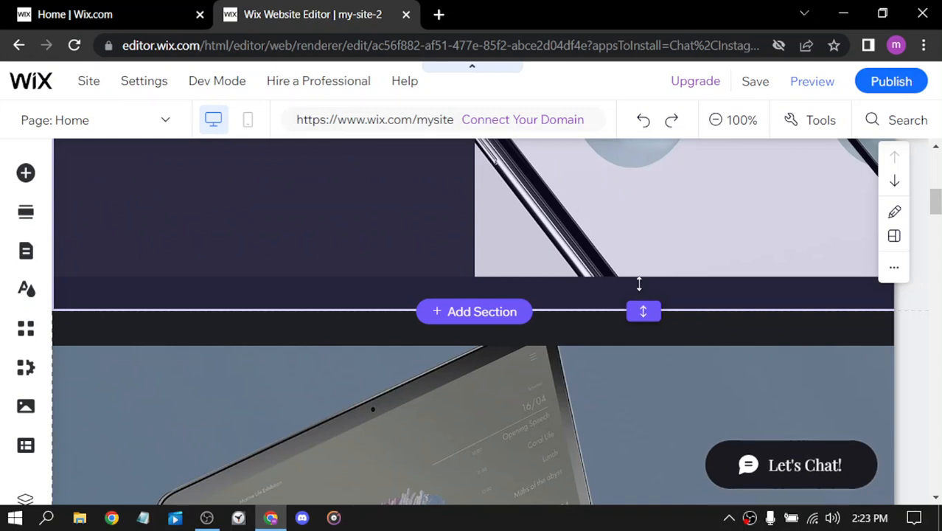
click(639, 225)
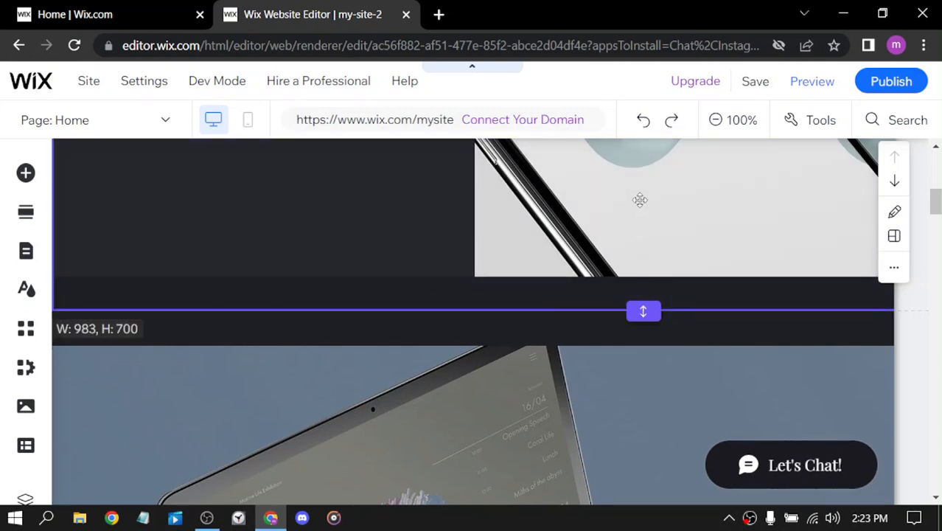
mouse_move(644, 310)
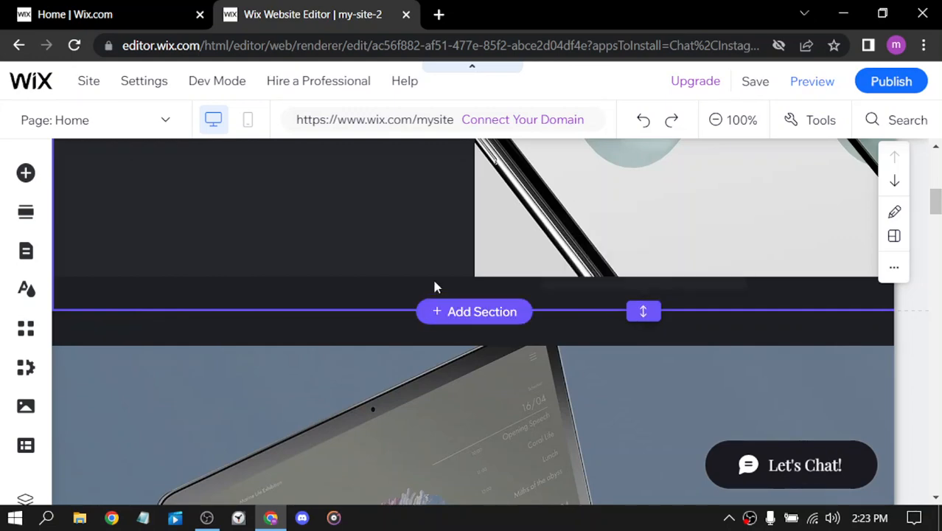
scroll(432, 280, down, 2)
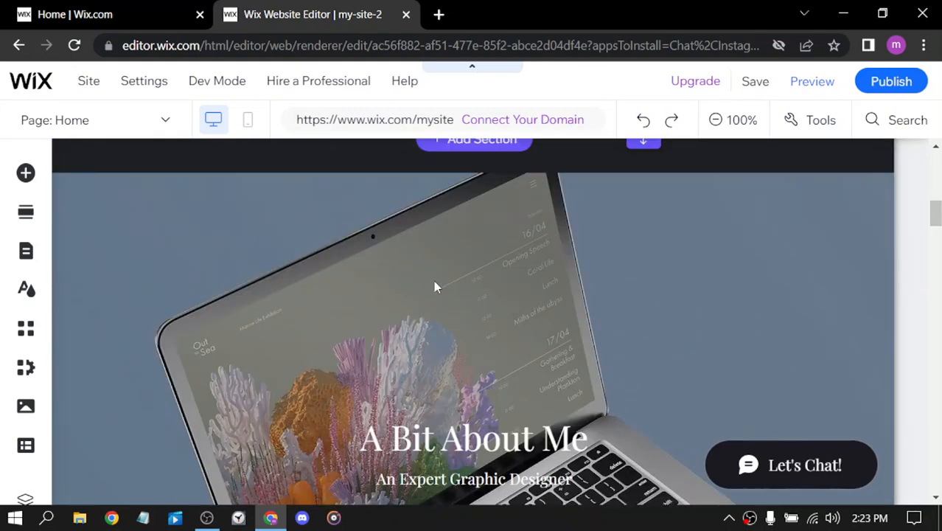
scroll(433, 280, down, 2)
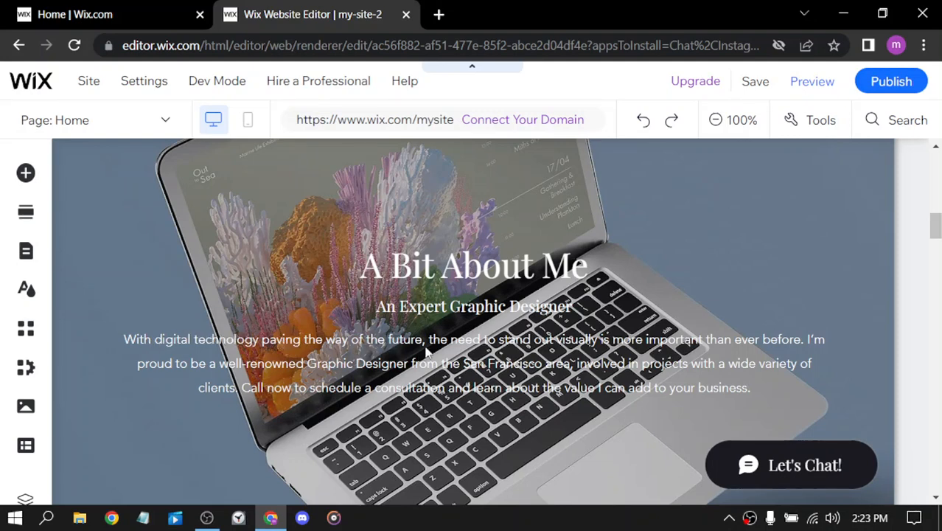
click(521, 344)
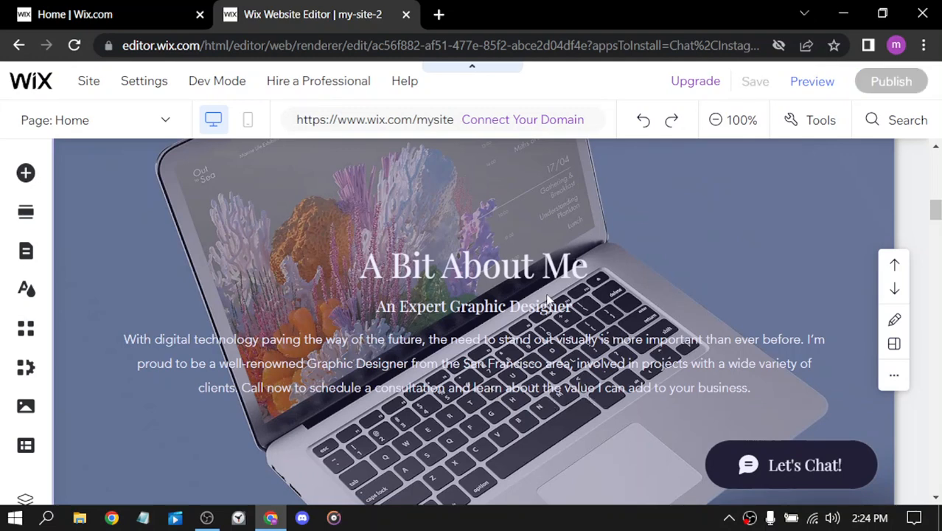
scroll(547, 297, down, 2)
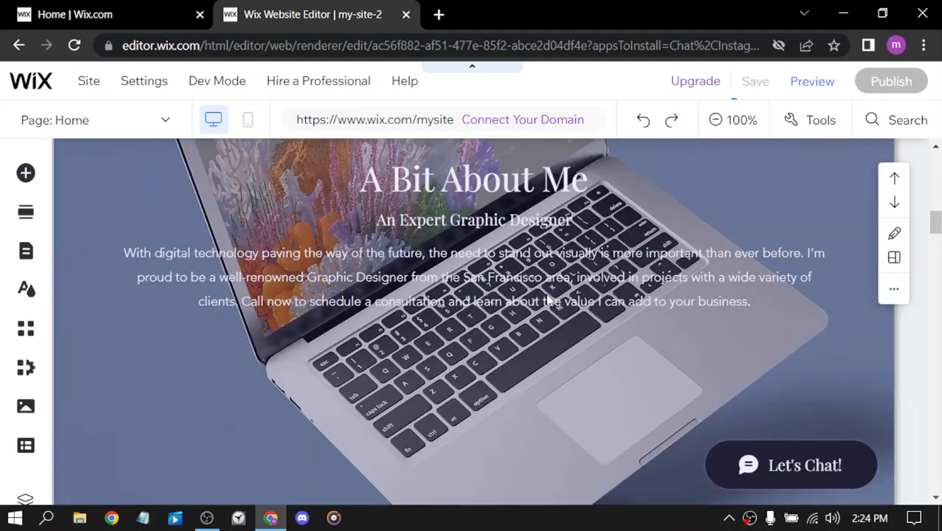
- Review the homepage's My Services section, covering the Graphic Design, Image Design and Typography Design blocks
scroll(547, 297, down, 8)
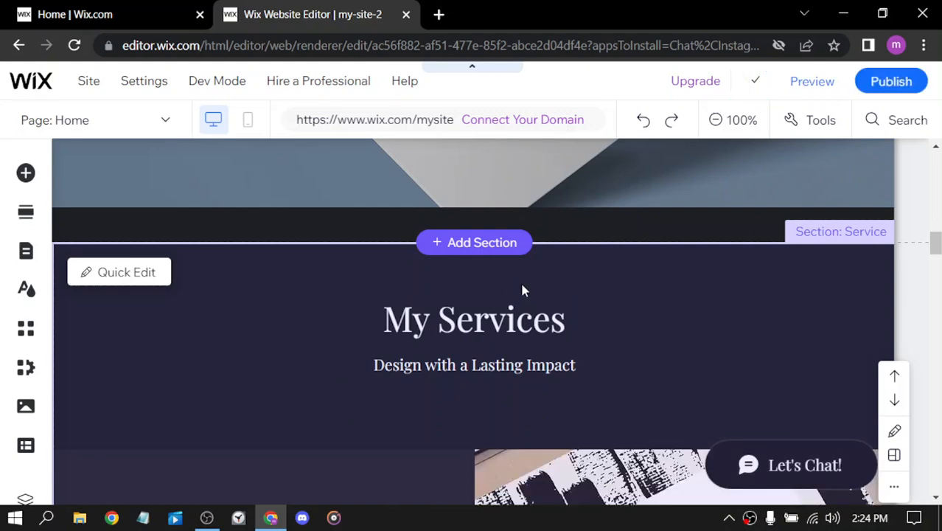
scroll(524, 284, down, 1)
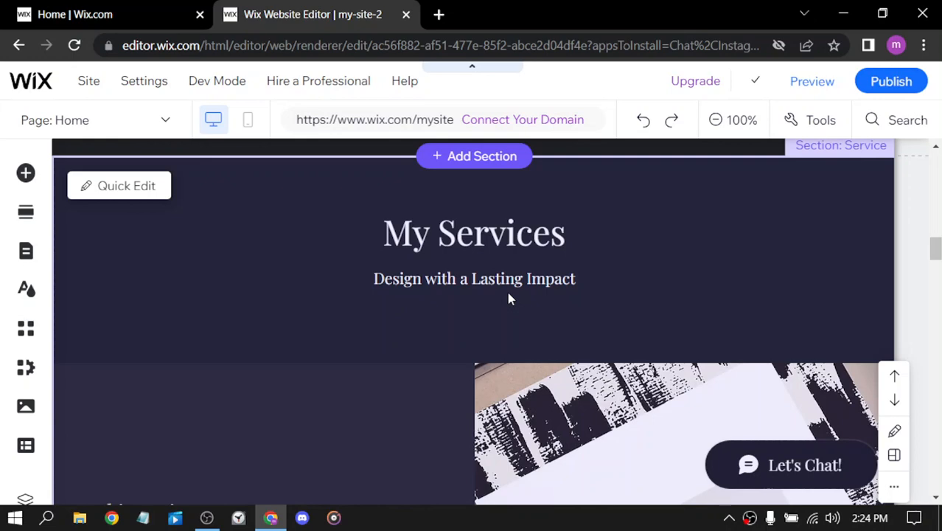
scroll(507, 299, down, 3)
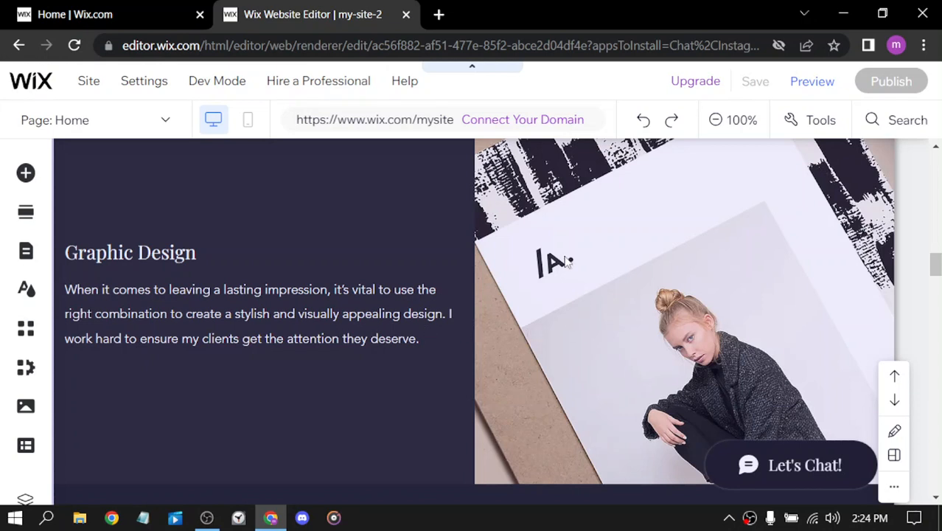
scroll(488, 247, down, 2)
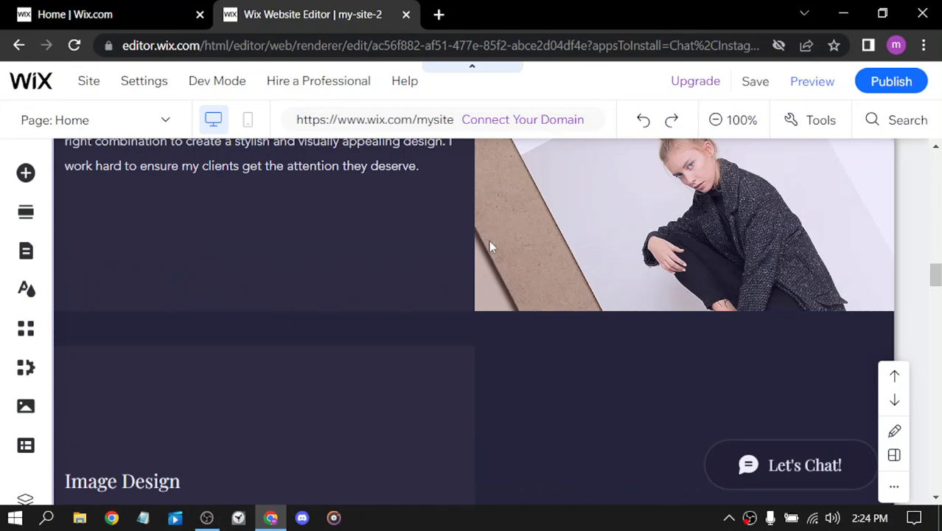
scroll(488, 243, down, 2)
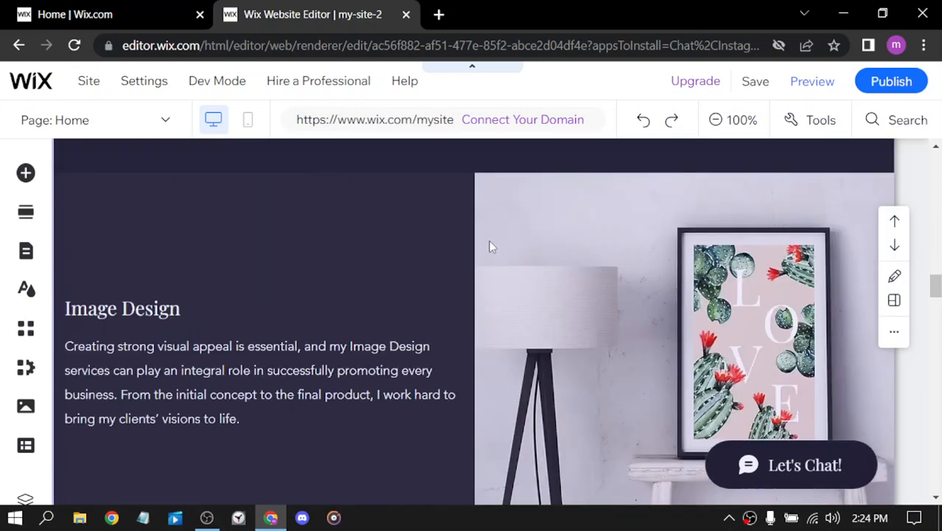
scroll(489, 246, down, 2)
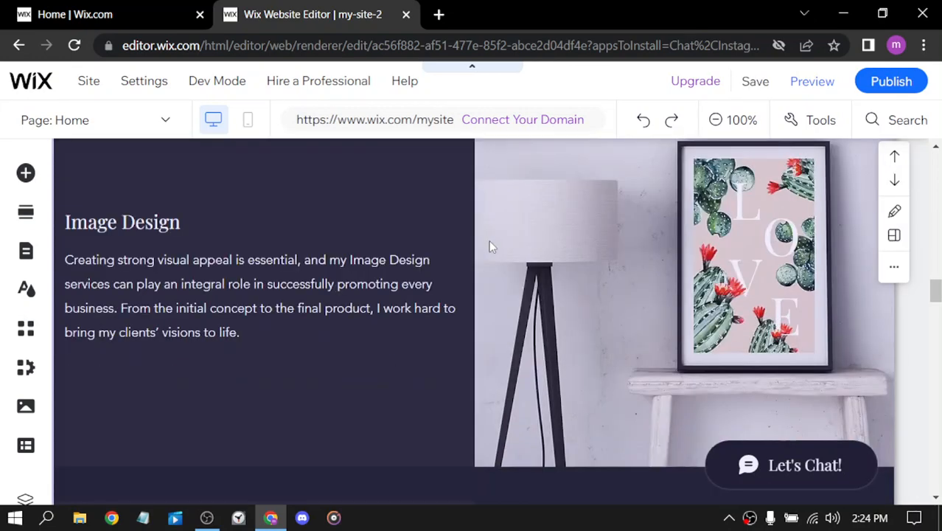
scroll(489, 247, down, 2)
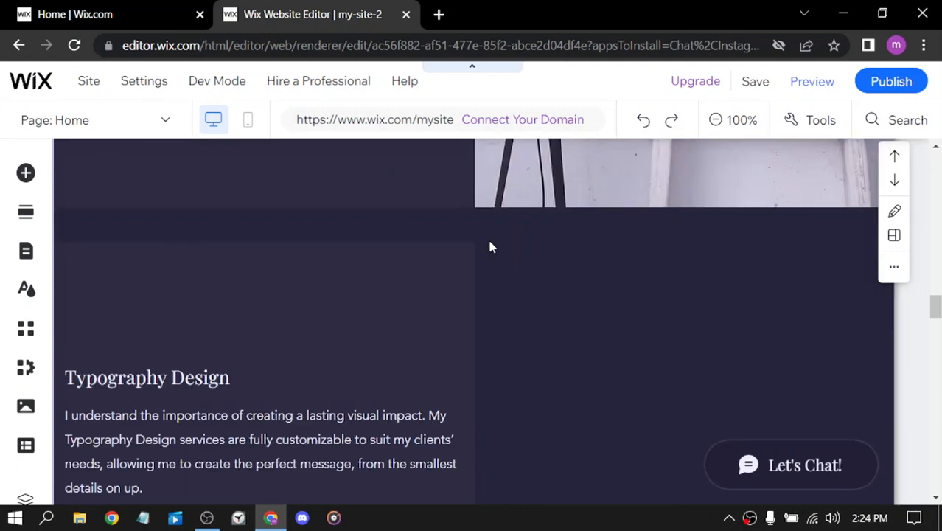
scroll(490, 247, down, 5)
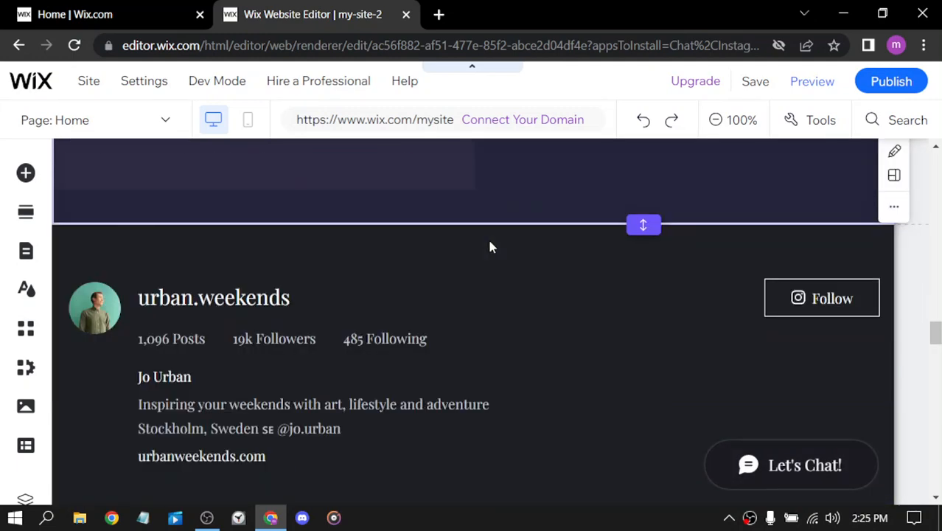
scroll(490, 247, up, 2)
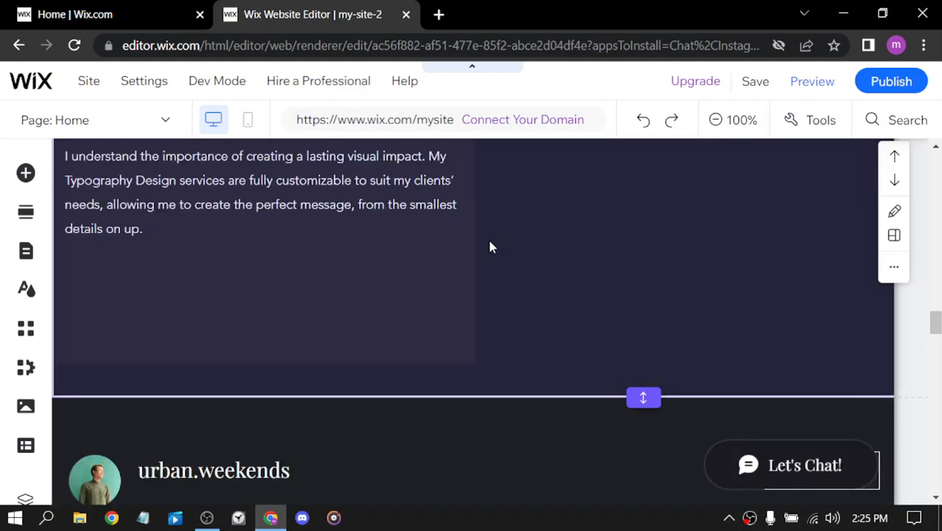
- Examine the Instagram feed section on the homepage, from its profile header through the grid of sample posts
scroll(491, 247, down, 2)
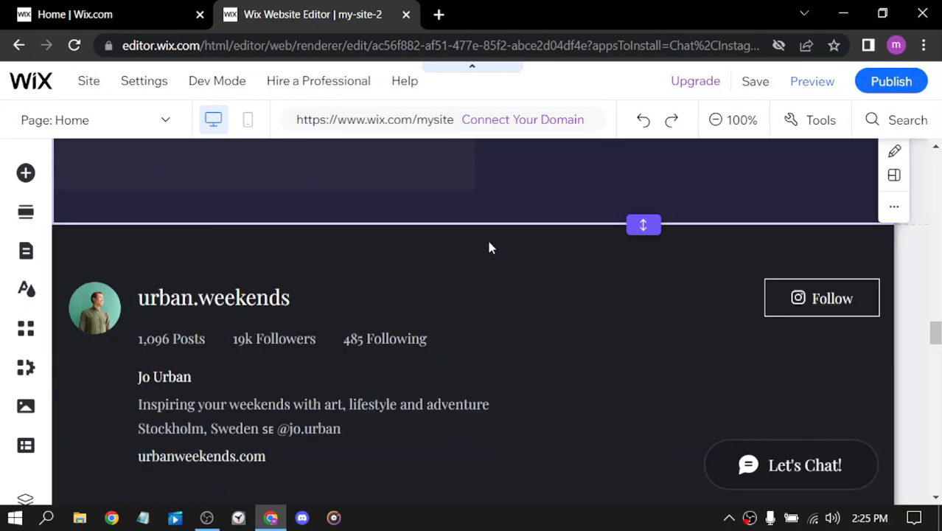
scroll(489, 243, down, 1)
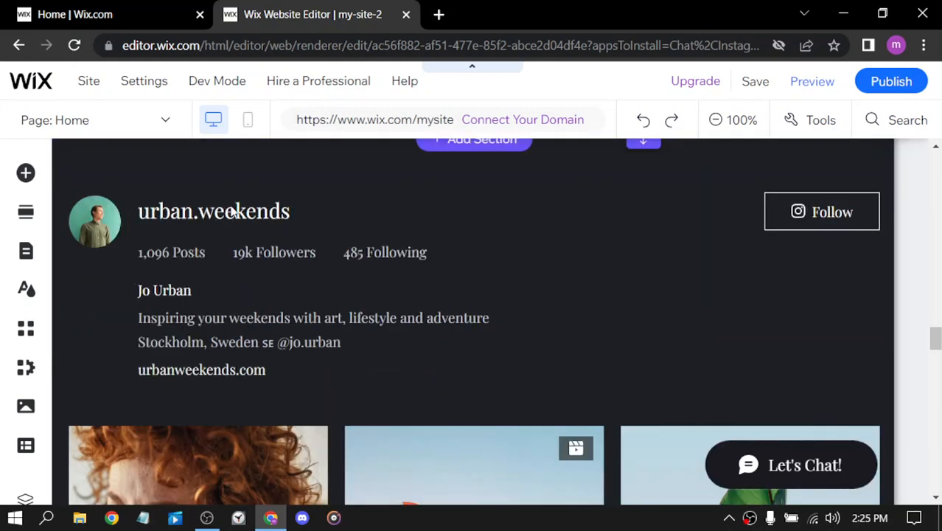
click(288, 214)
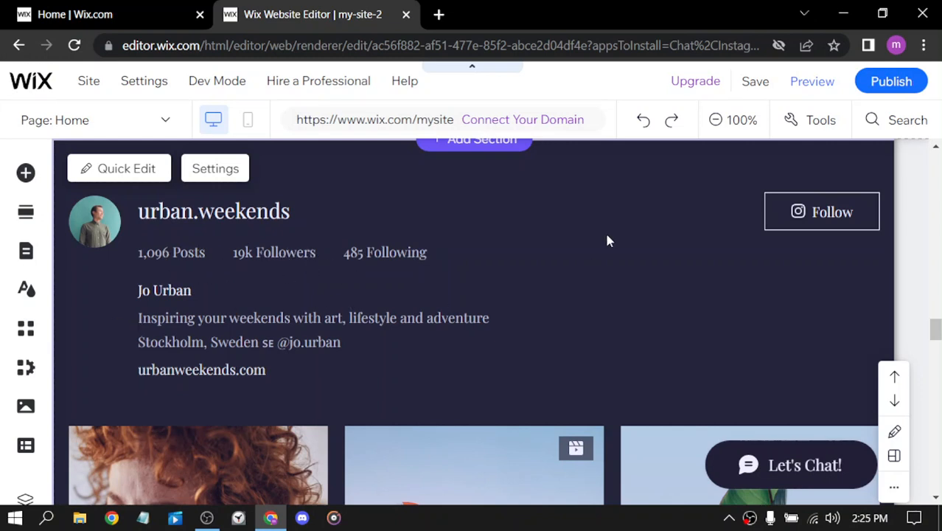
scroll(606, 241, down, 3)
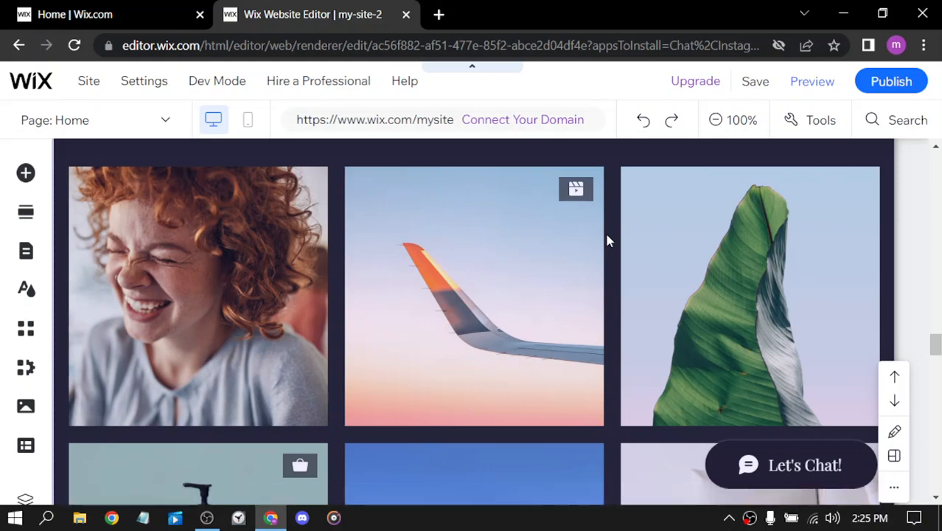
scroll(606, 240, down, 1)
scroll(607, 240, down, 1)
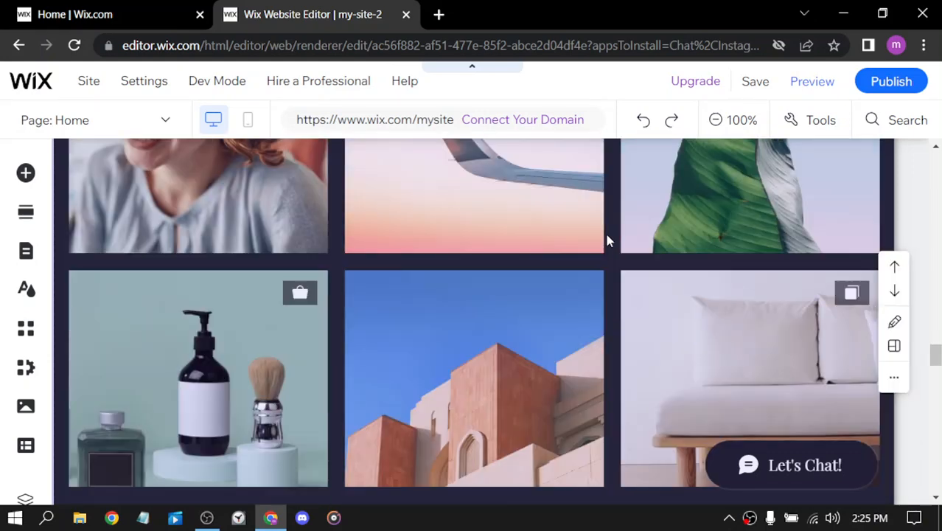
scroll(606, 240, down, 1)
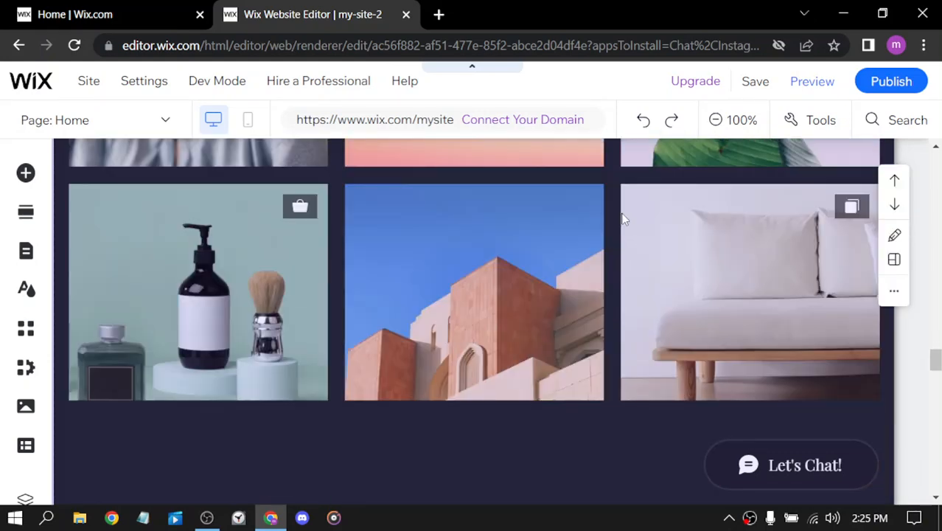
scroll(635, 213, down, 2)
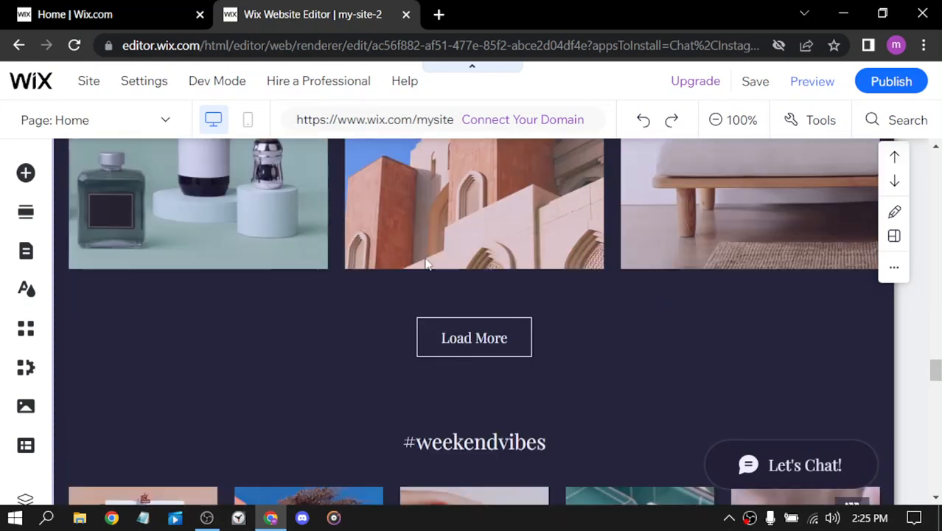
- Look over the rest of the homepage: the #weekendvibes posts, the Wix Pro Gallery, the contact details and the location map
scroll(601, 291, down, 1)
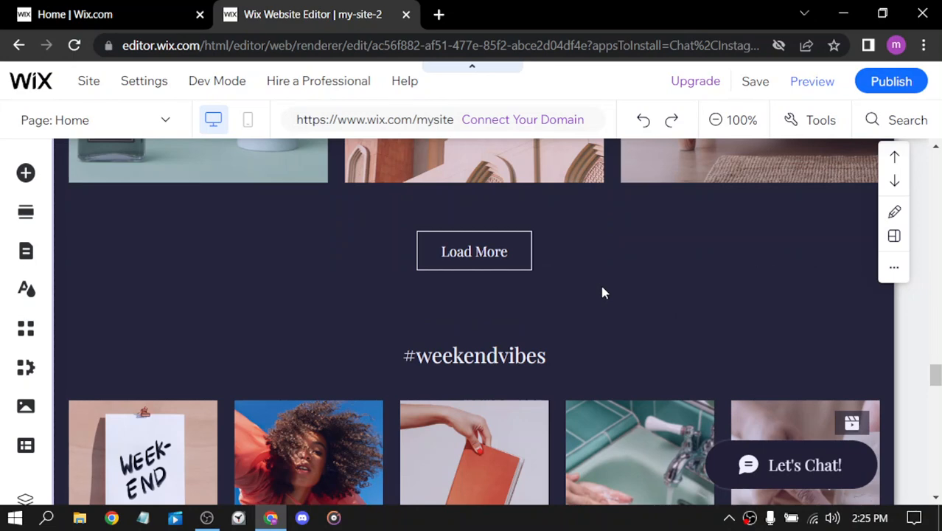
scroll(602, 293, down, 2)
scroll(539, 204, up, 1)
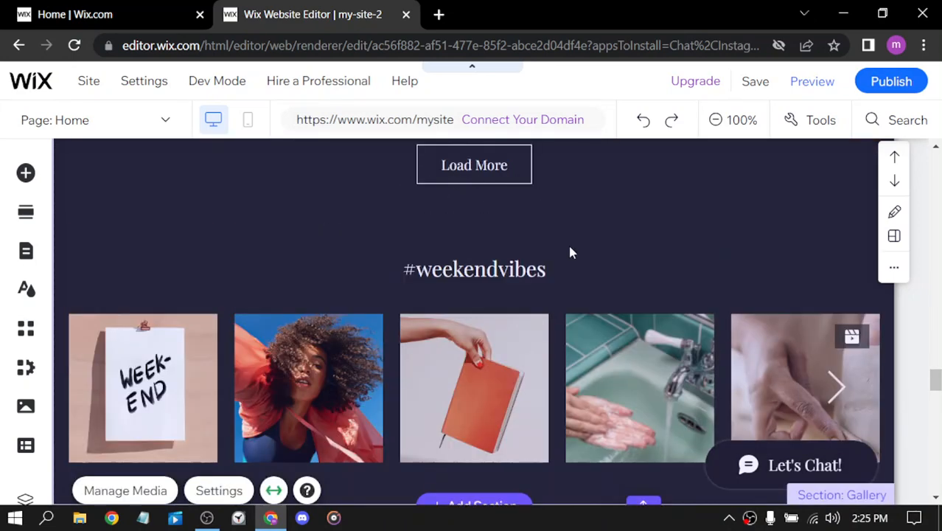
scroll(571, 265, down, 1)
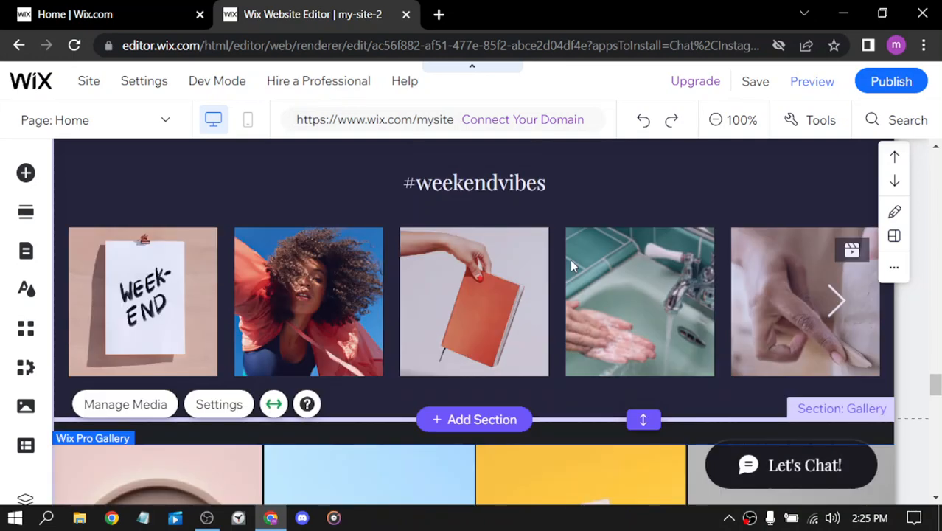
scroll(569, 259, down, 1)
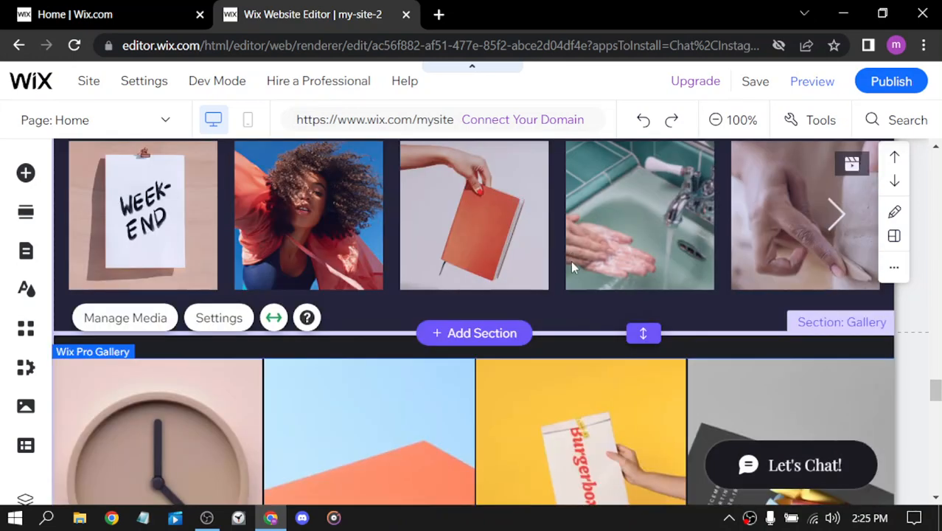
scroll(572, 261, down, 5)
scroll(573, 272, down, 5)
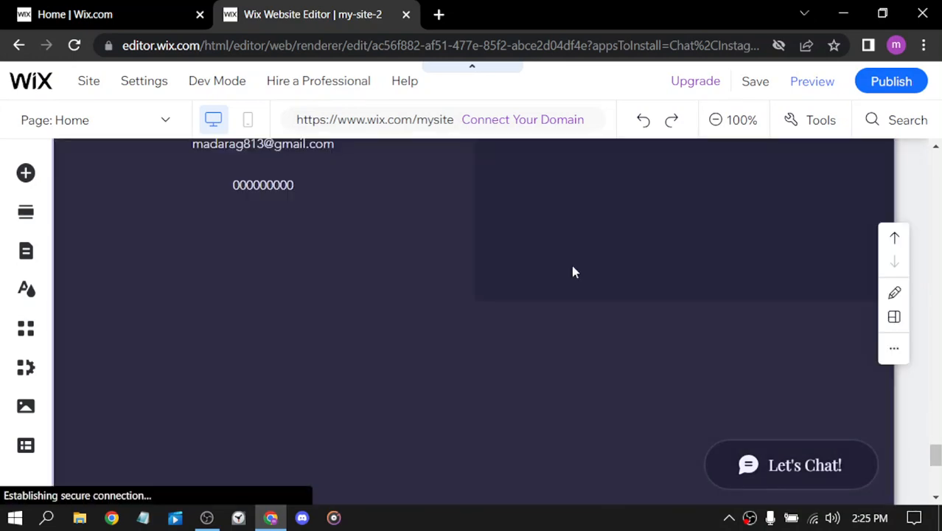
scroll(573, 272, down, 3)
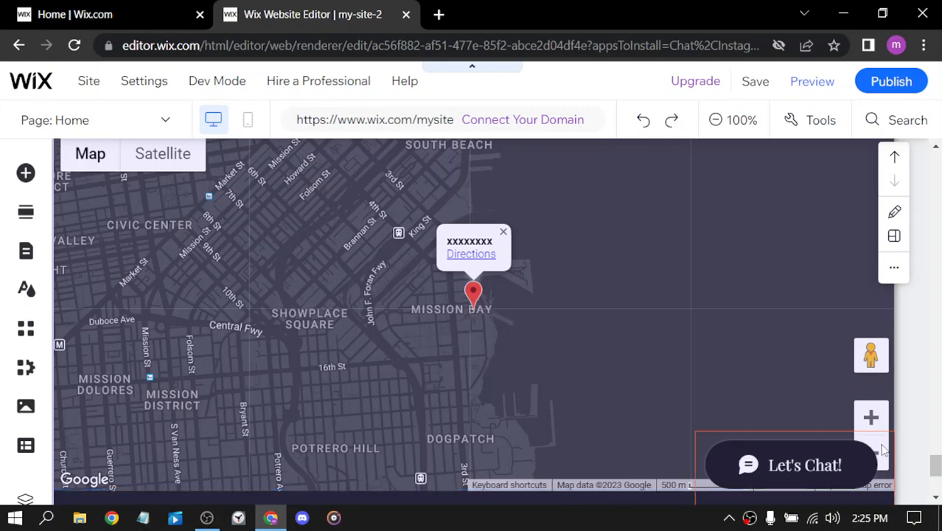
- Examine the bottom of the homepage: the Let's Chat! widget, the Google Maps strip and the footer's site name, e-mail and copyright line
mouse_move(883, 450)
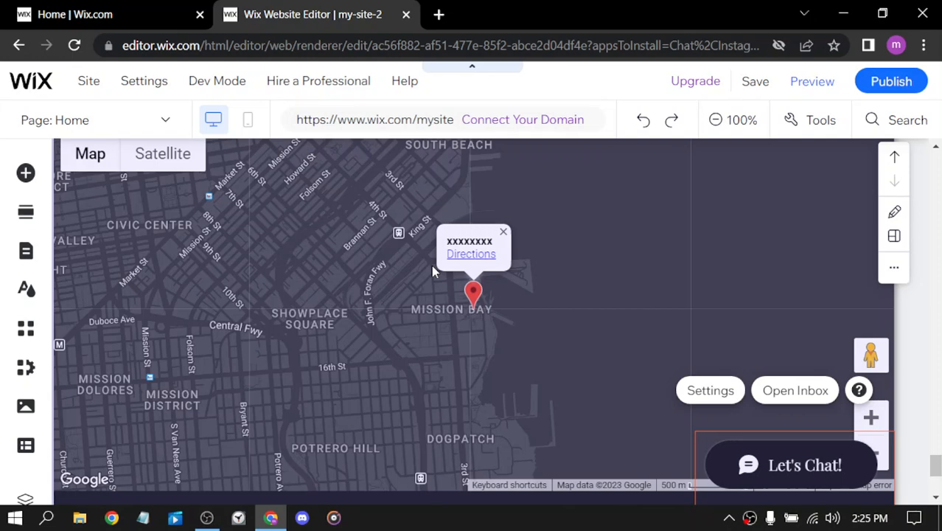
scroll(435, 270, down, 3)
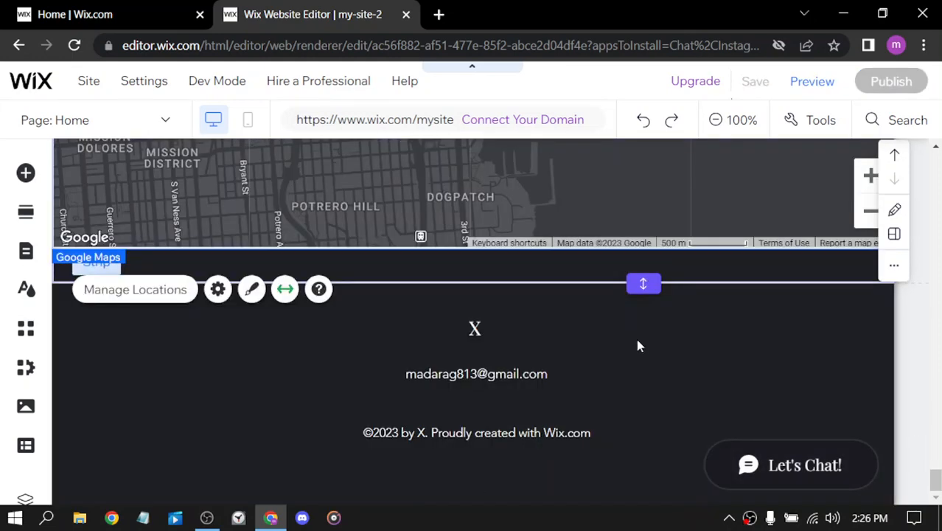
click(637, 341)
scroll(639, 346, up, 3)
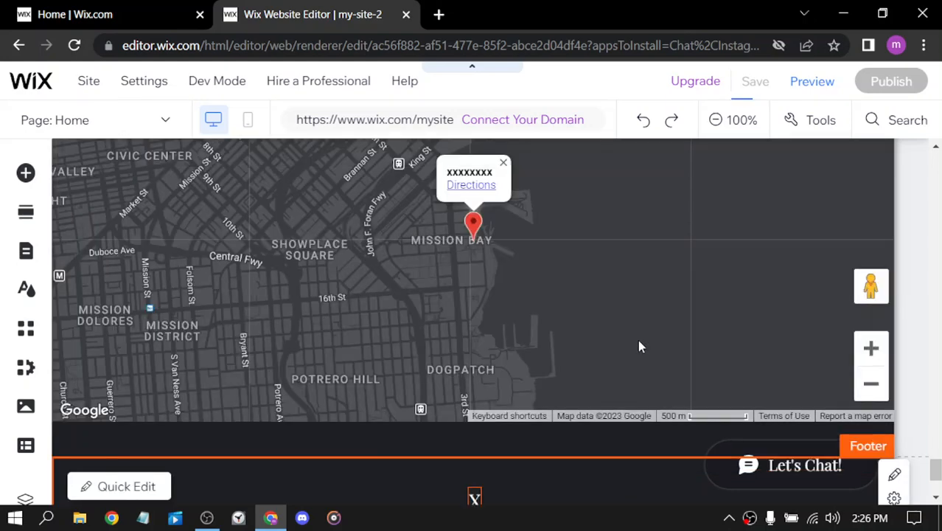
click(368, 246)
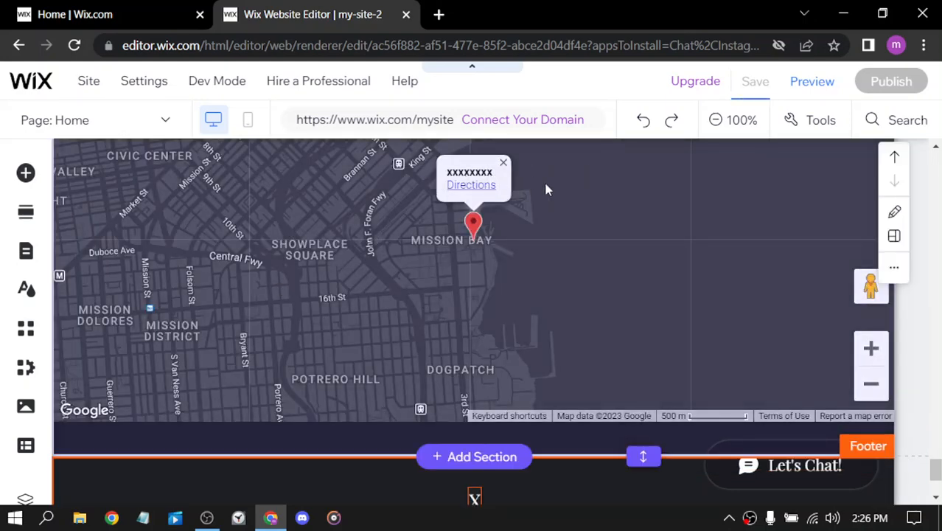
scroll(555, 298, down, 2)
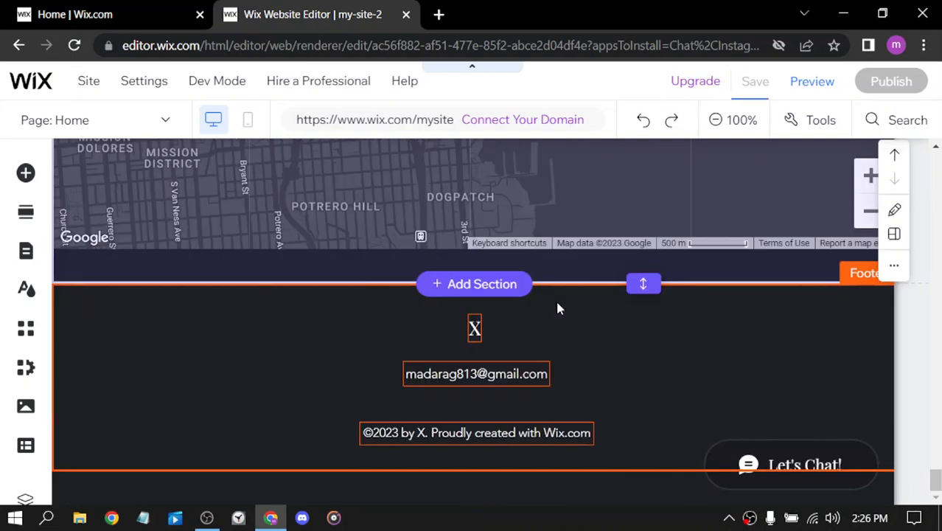
click(555, 298)
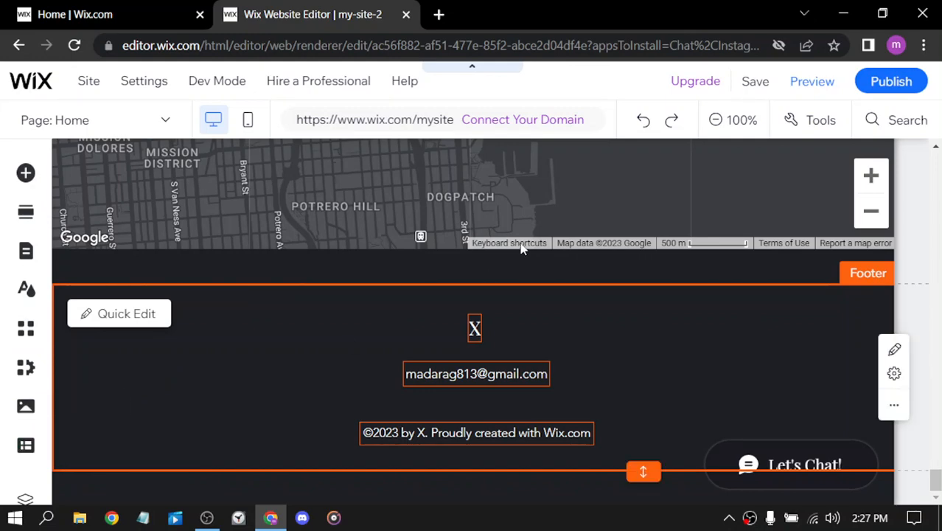
- Review the Contact Me section above the map, including its address, e-mail and phone lines and the image beside them
scroll(520, 249, up, 3)
scroll(520, 248, up, 1)
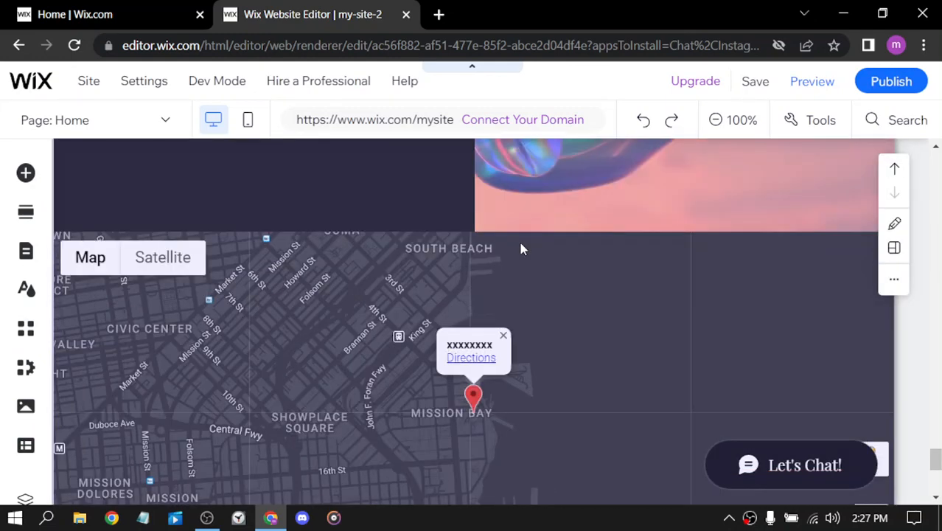
scroll(521, 248, up, 2)
scroll(520, 248, up, 2)
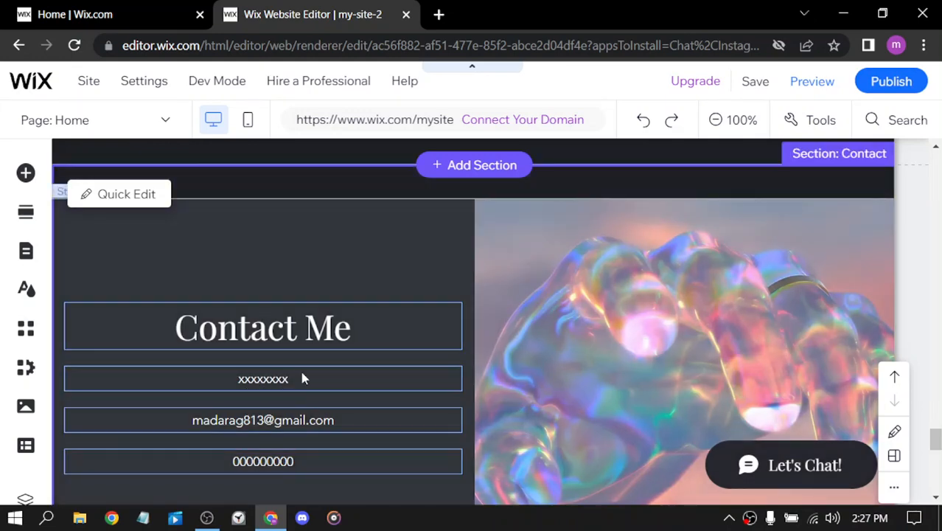
click(207, 436)
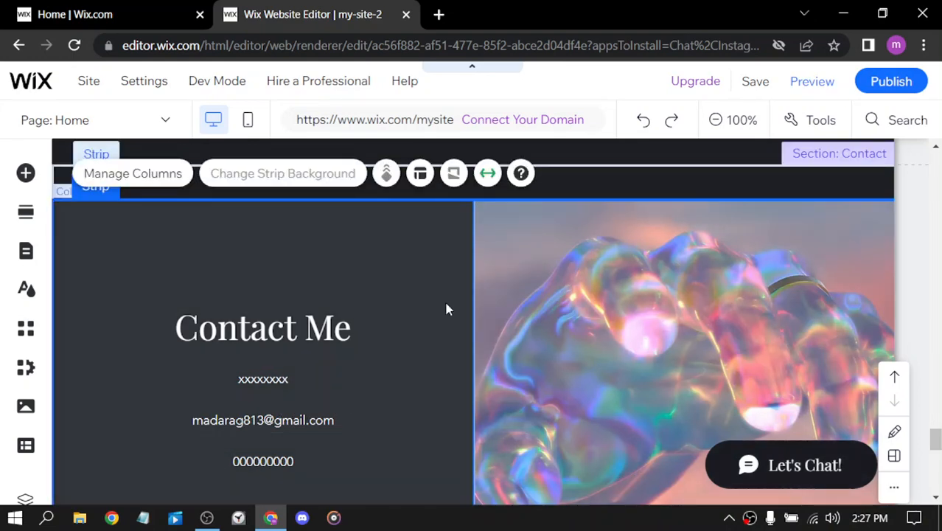
- Look back over the homepage from the contact area through the My Services blocks up to the Welcome to X section
scroll(445, 300, down, 5)
scroll(446, 305, up, 2)
scroll(445, 308, up, 5)
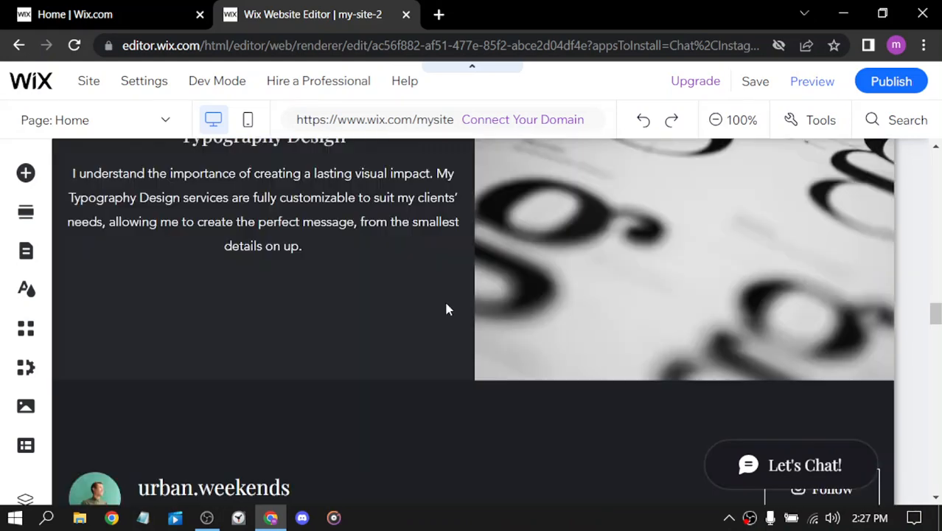
scroll(446, 313, up, 3)
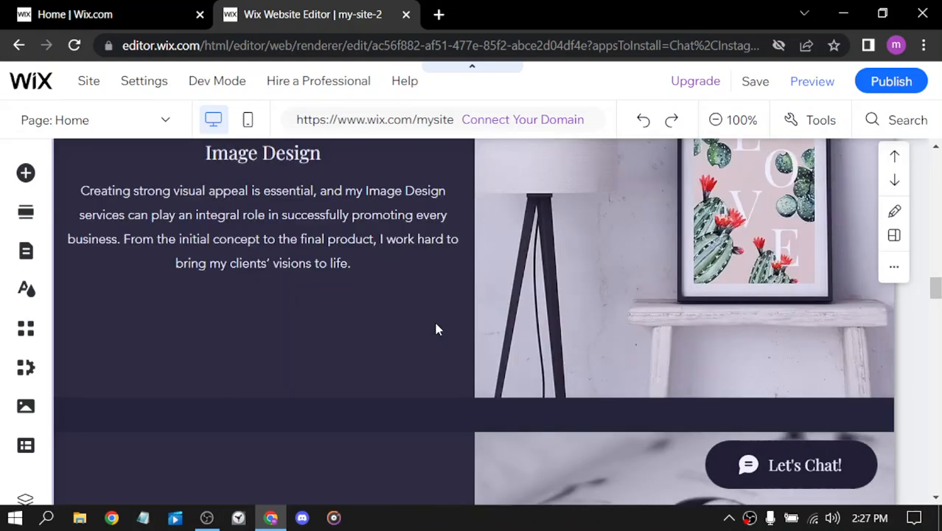
scroll(436, 329, up, 3)
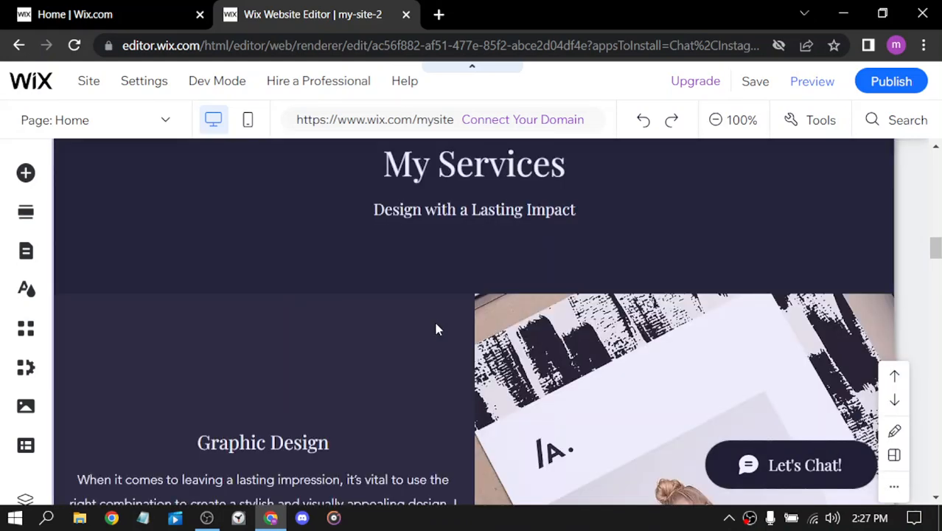
scroll(417, 320, up, 4)
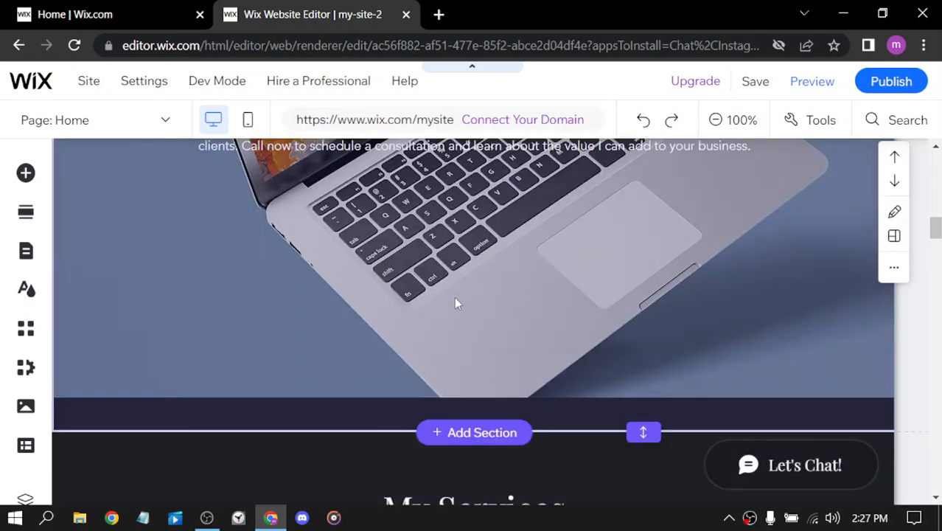
scroll(455, 297, up, 6)
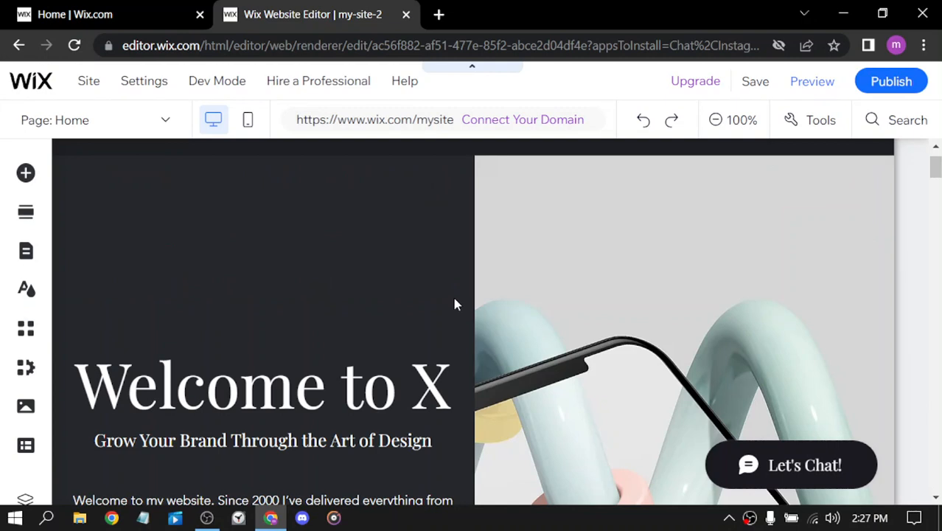